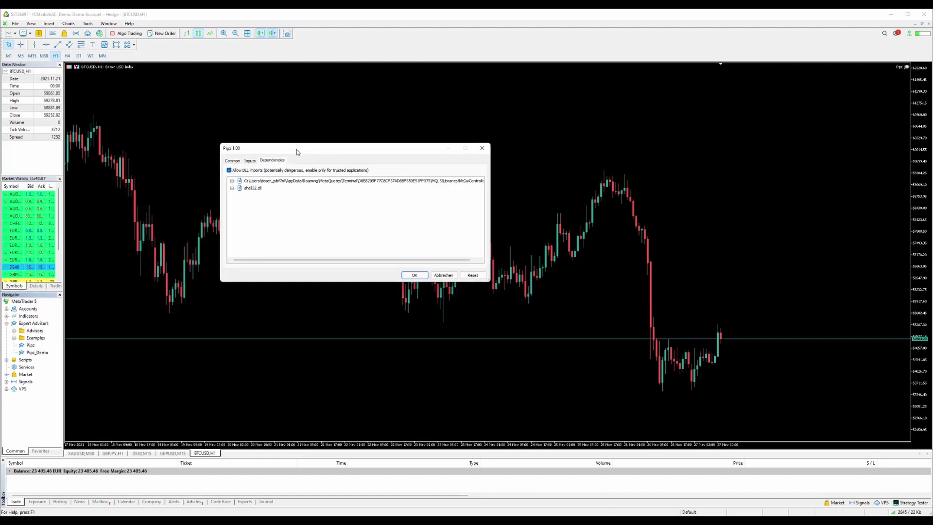
Check the Pipz expert advisor's common settings, including its permission for algo trading.
{"action": "left_click_drag", "start_coordinate": [385, 151], "coordinate": [427, 156]}
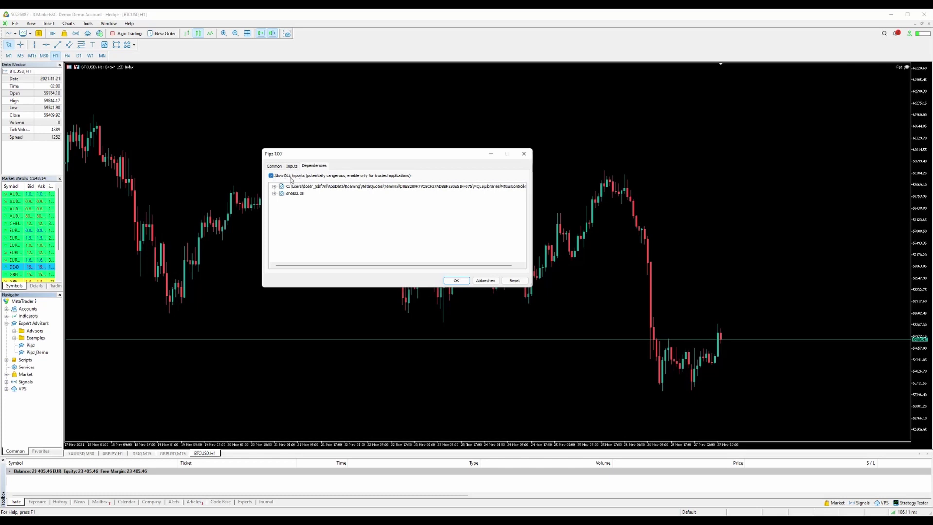
{"action": "left_click", "coordinate": [274, 166]}
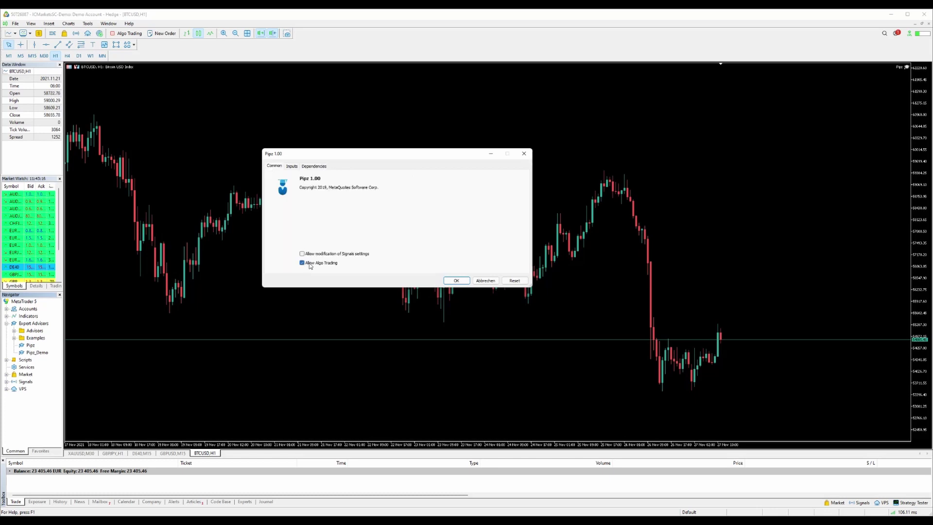
{"action": "left_click", "coordinate": [123, 34]}
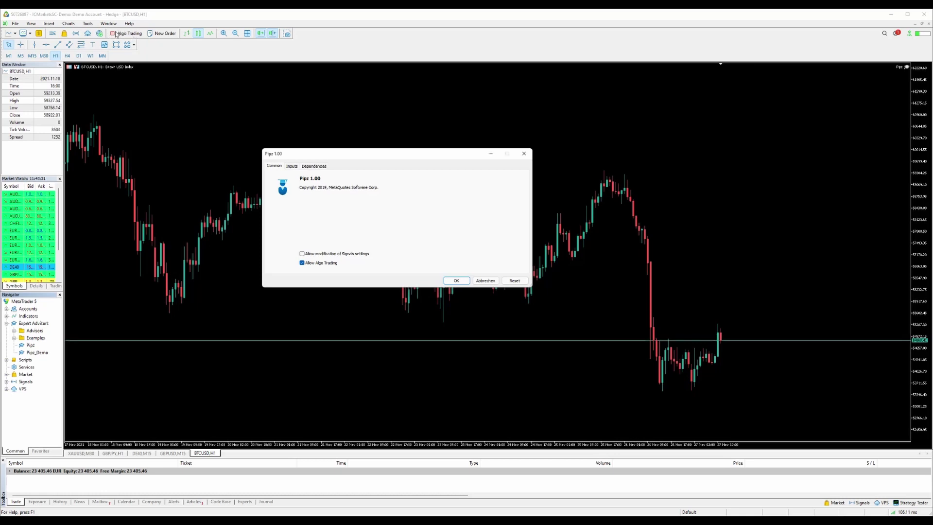
Choose StandardTheme as the Theme in the Pipz input variables.
{"action": "left_click", "coordinate": [289, 166]}
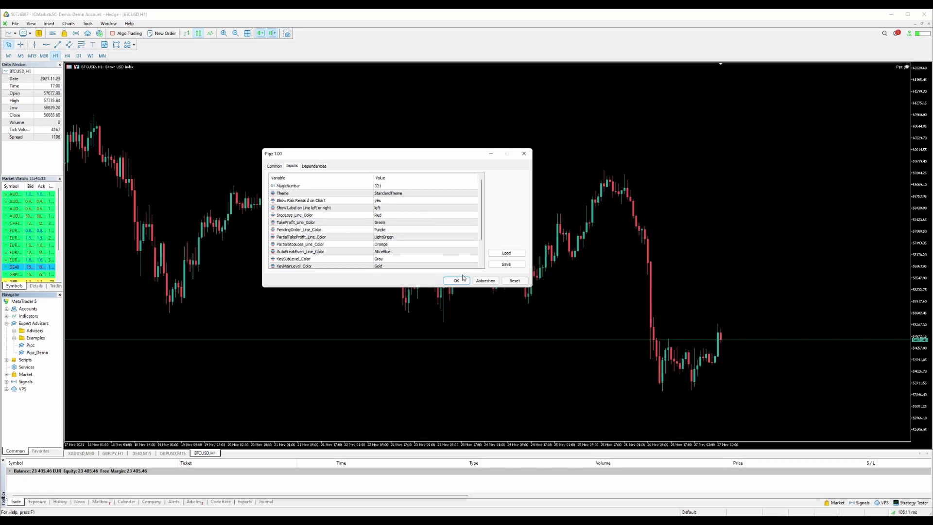
{"action": "left_click", "coordinate": [474, 192]}
{"action": "left_click", "coordinate": [474, 195]}
{"action": "left_click", "coordinate": [474, 194]}
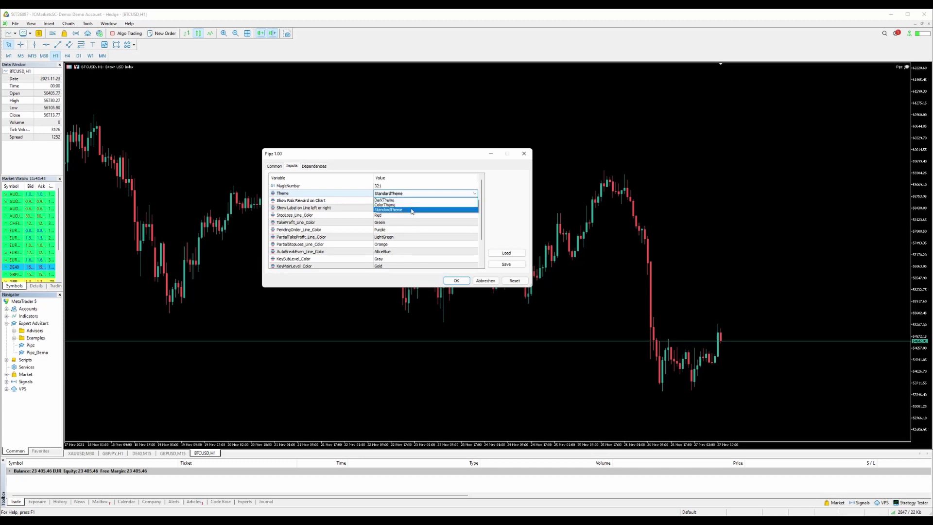
{"action": "left_click", "coordinate": [412, 209]}
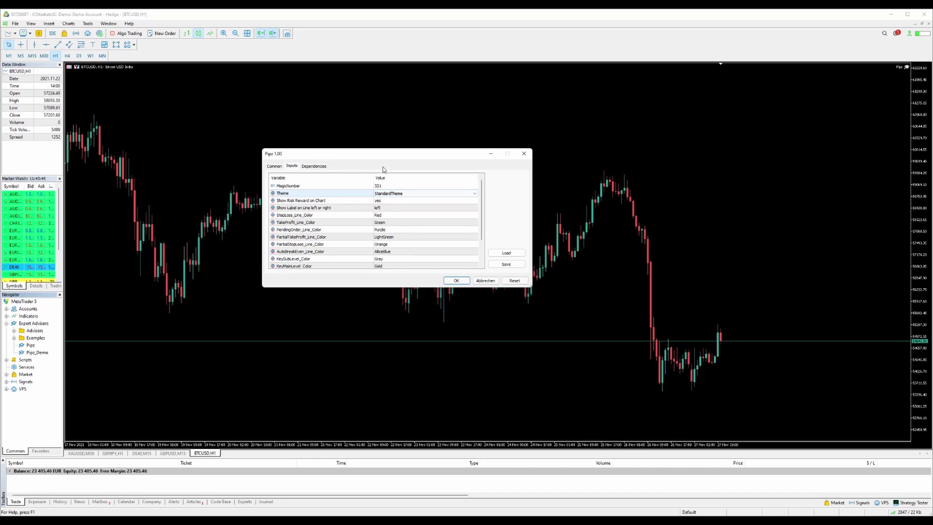
Examine the Pipz inputs for showing risk-reward on the chart and placing line labels left or right.
{"action": "left_click", "coordinate": [406, 201]}
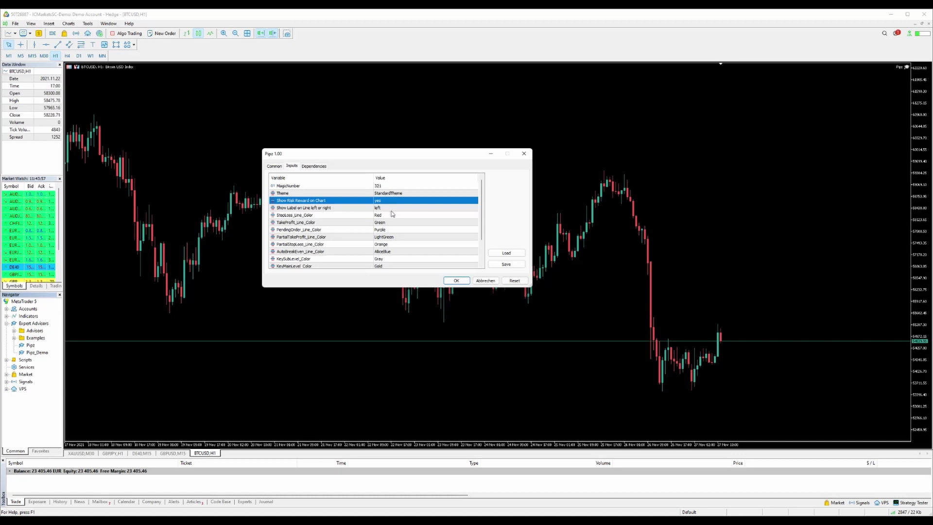
{"action": "double_click", "coordinate": [448, 207]}
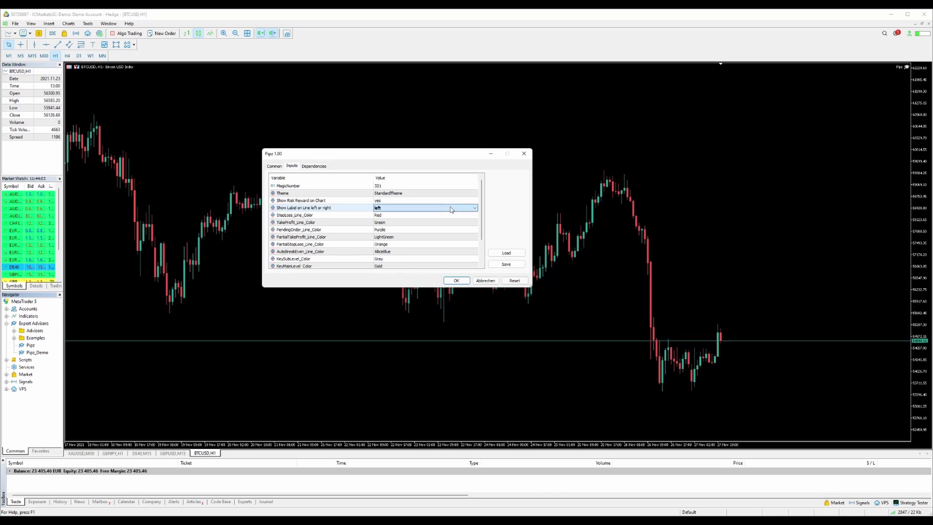
{"action": "left_click", "coordinate": [450, 207]}
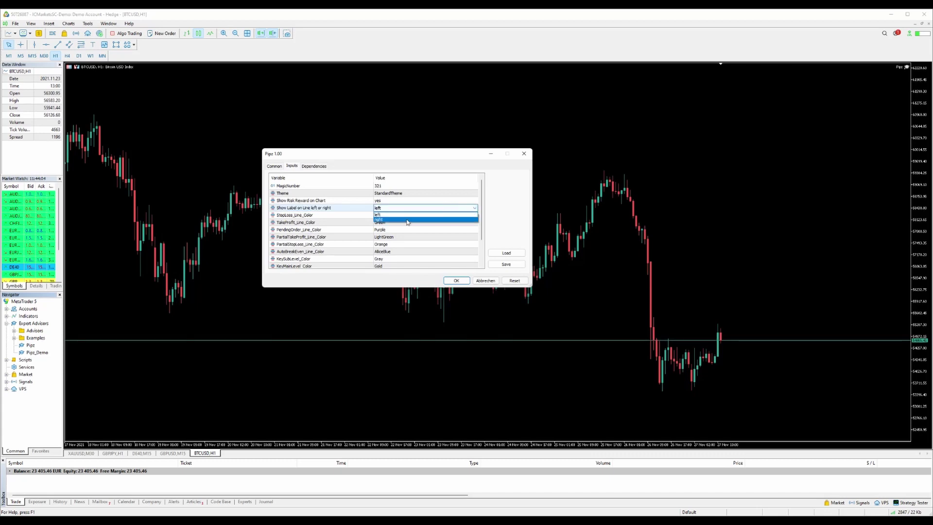
{"action": "left_click", "coordinate": [352, 217]}
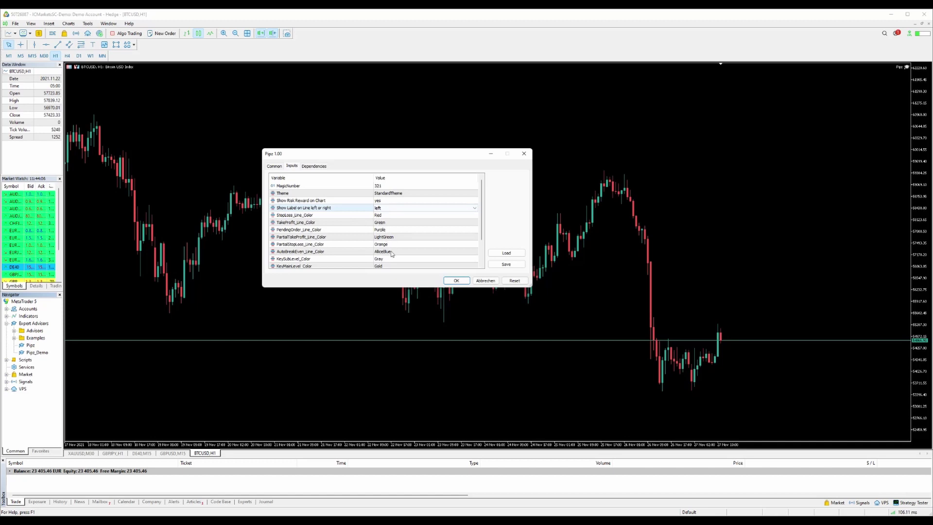
Review the line and session color inputs, apply the Pipz settings to the chart, and enable algo trading.
{"action": "scroll", "coordinate": [393, 249], "scroll_direction": "down", "scroll_amount": 2}
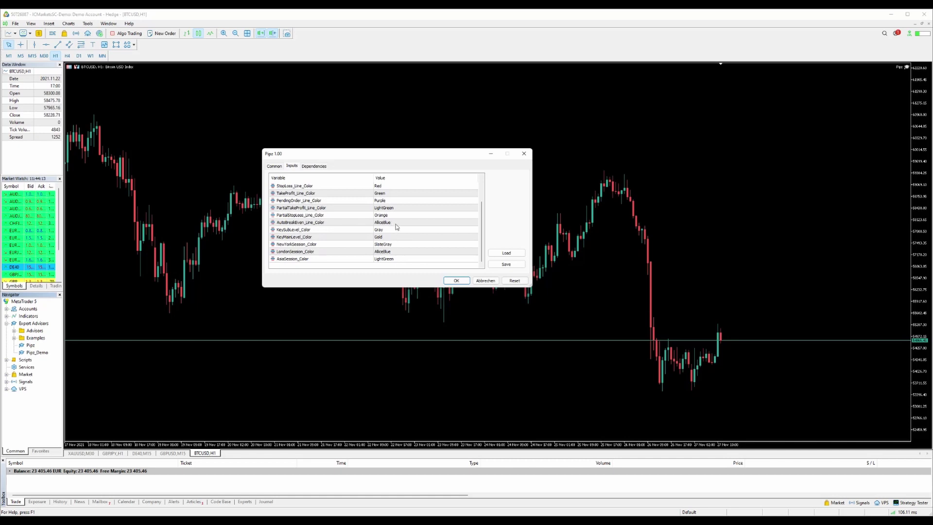
{"action": "scroll", "coordinate": [403, 231], "scroll_direction": "up", "scroll_amount": 2}
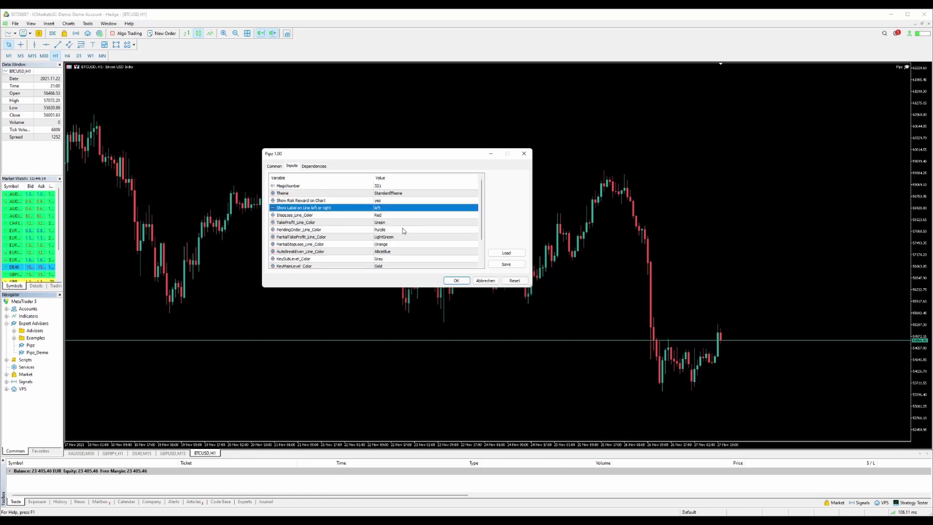
{"action": "left_click", "coordinate": [432, 224]}
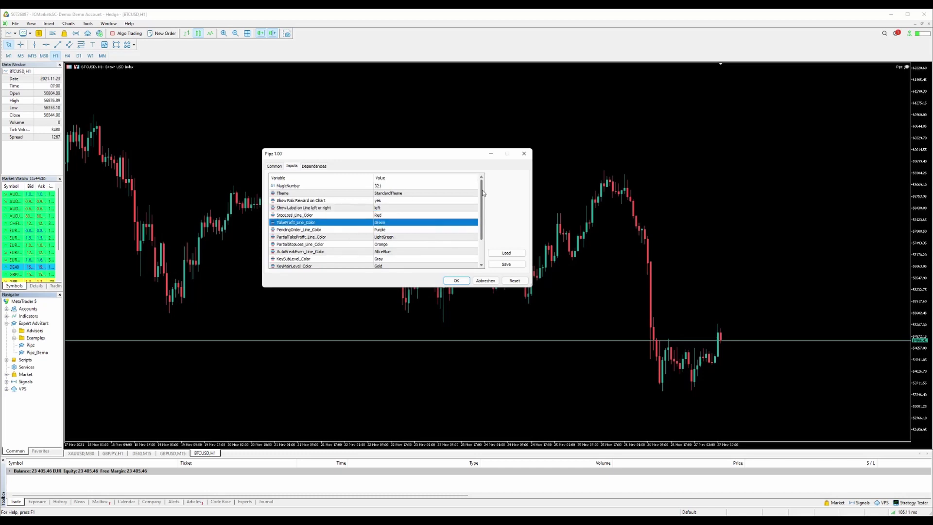
{"action": "scroll", "coordinate": [483, 208], "scroll_direction": "down", "scroll_amount": 2}
{"action": "scroll", "coordinate": [476, 186], "scroll_direction": "up", "scroll_amount": 2}
{"action": "left_click_drag", "start_coordinate": [454, 159], "coordinate": [451, 157]}
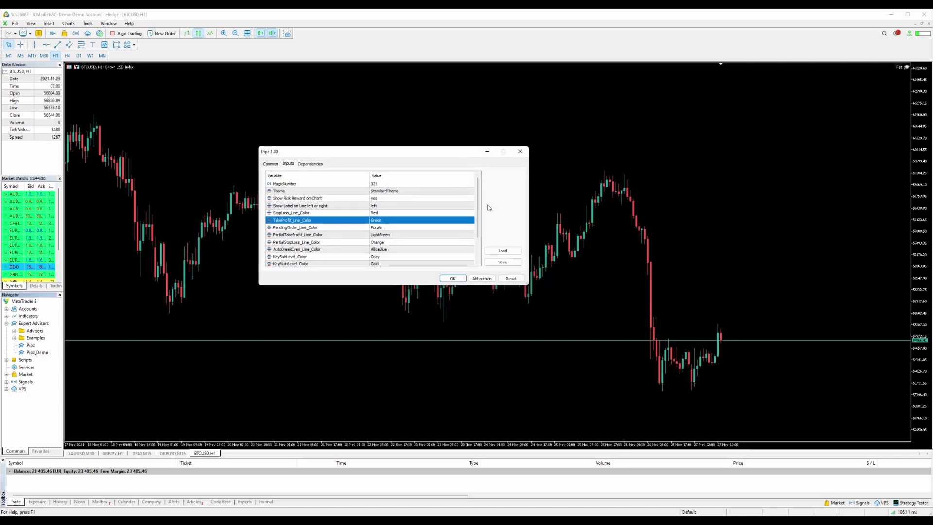
{"action": "left_click", "coordinate": [448, 278]}
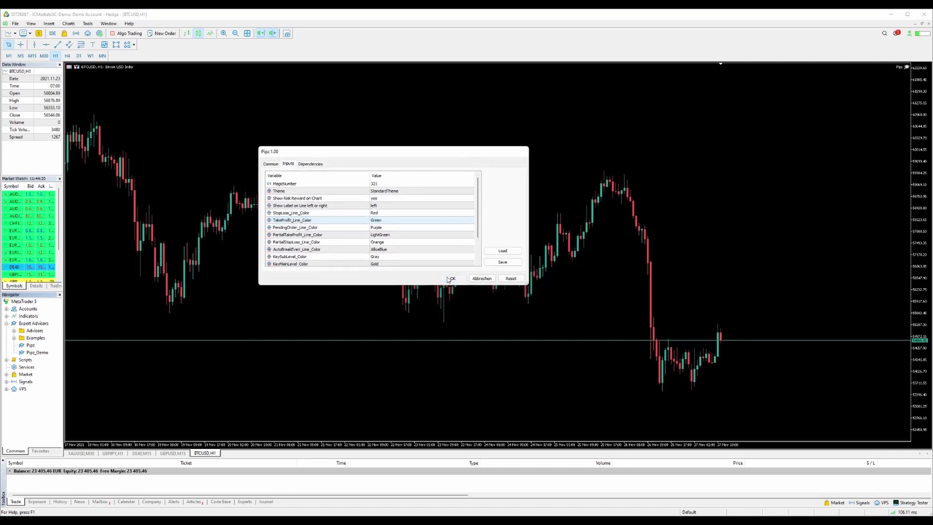
{"action": "left_click", "coordinate": [122, 33]}
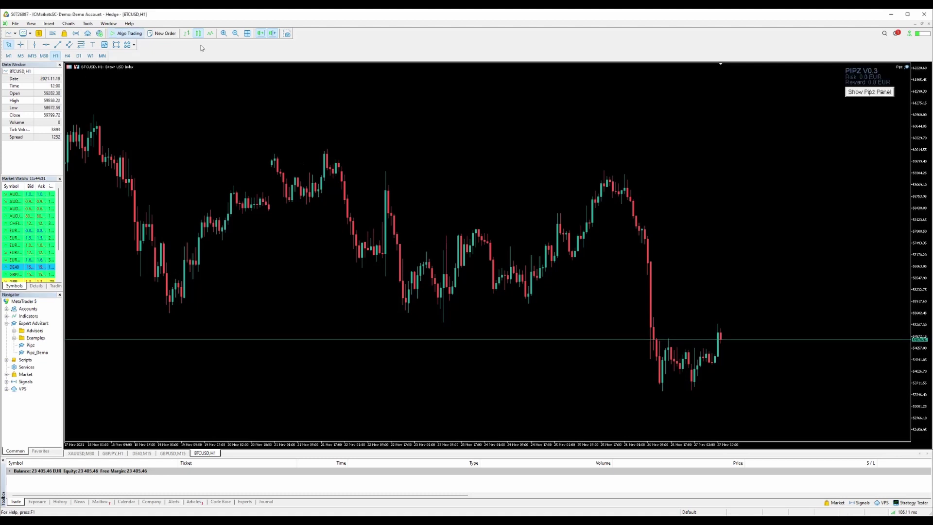
Move the Pipz panel onto the BTCUSD chart, near the chart's upper edge.
{"action": "left_click_drag", "start_coordinate": [118, 99], "coordinate": [539, 139]}
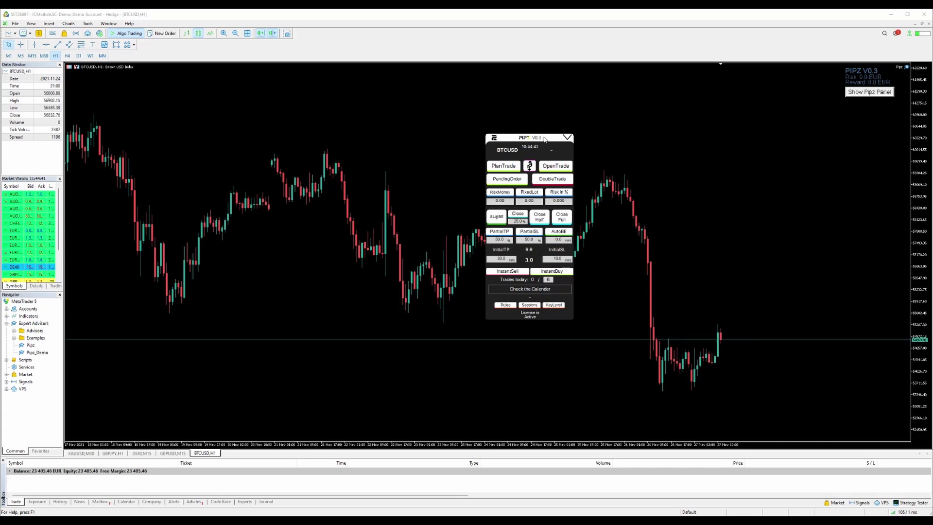
{"action": "left_click_drag", "start_coordinate": [544, 140], "coordinate": [601, 73]}
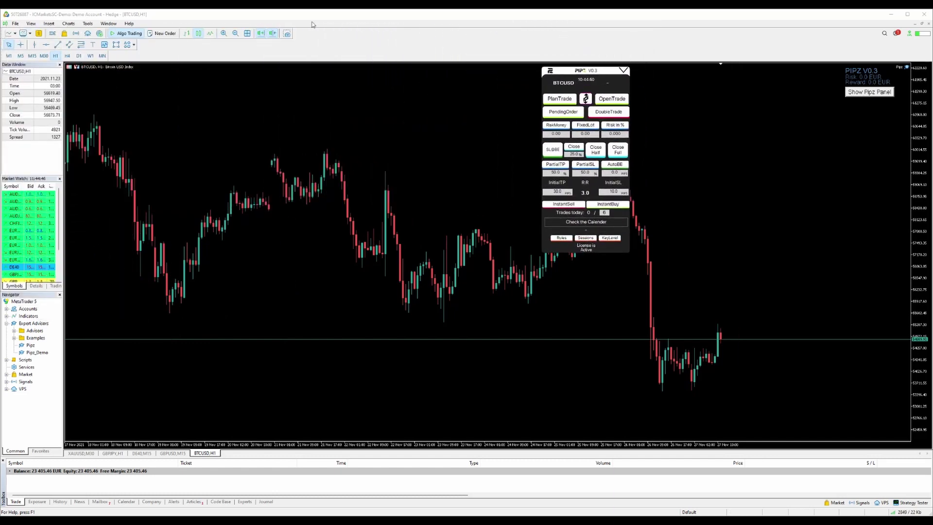
Minimize the trading terminal, move the Pipz panel over the desktop, and restore the terminal window.
{"action": "left_click", "coordinate": [891, 15]}
{"action": "left_click_drag", "start_coordinate": [599, 73], "coordinate": [428, 116]}
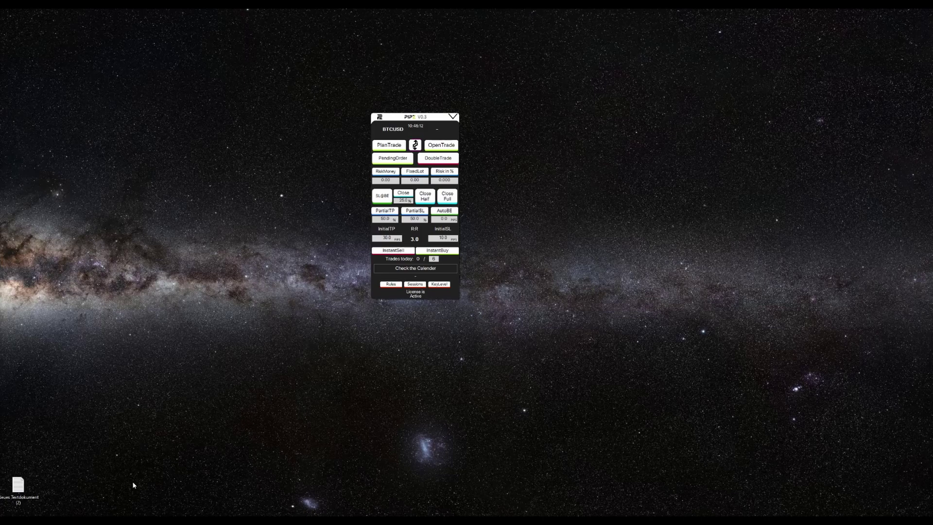
{"action": "mouse_move", "coordinate": [92, 519]}
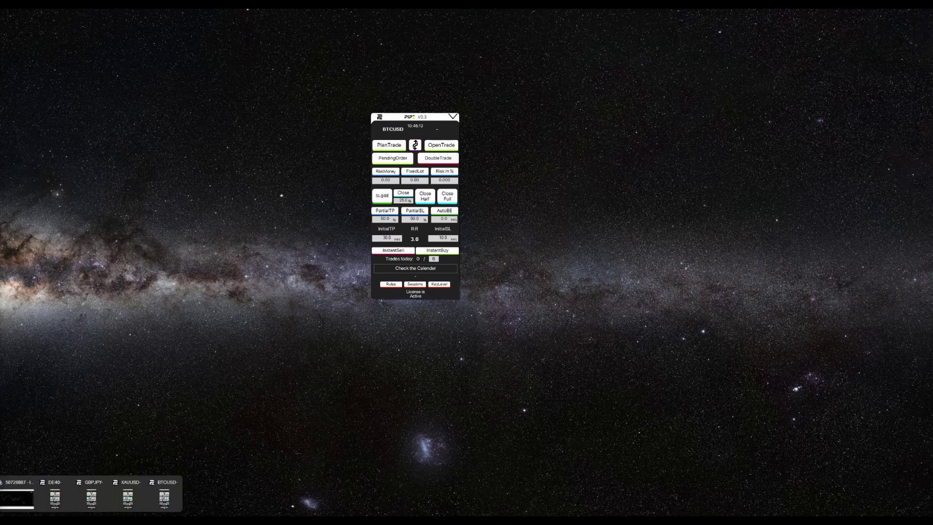
{"action": "left_click", "coordinate": [97, 507]}
{"action": "left_click", "coordinate": [365, 151]}
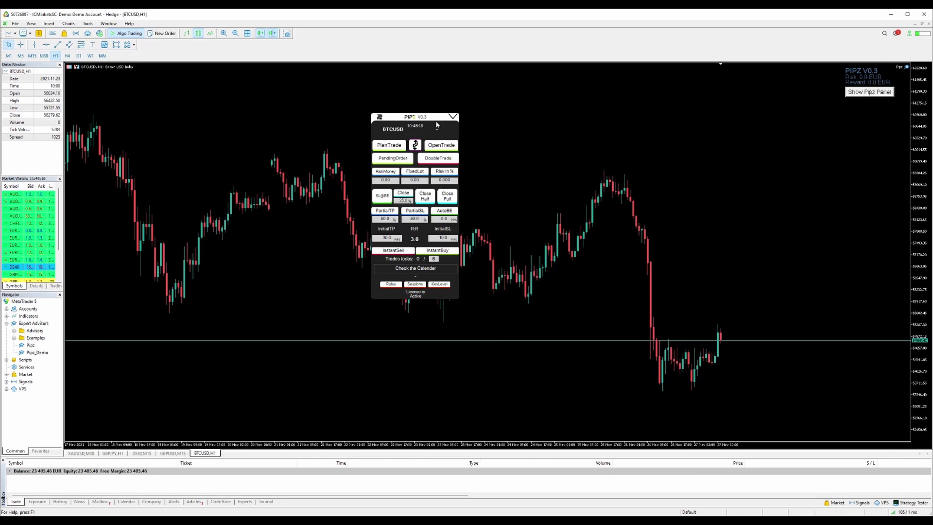
Place the BTCUSD Pipz panel over the empty chart area after the latest candles, hiding and reshowing it once.
{"action": "left_click_drag", "start_coordinate": [436, 119], "coordinate": [753, 117]}
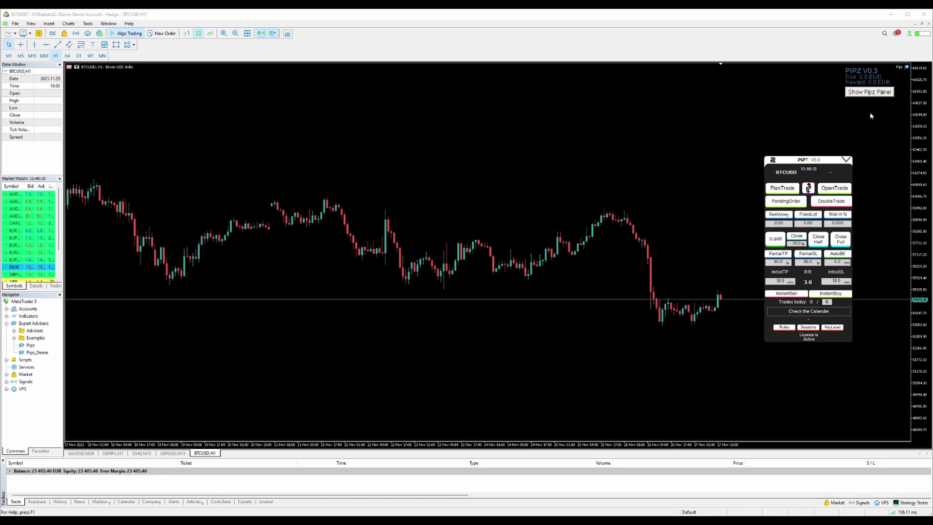
{"action": "left_click", "coordinate": [845, 160]}
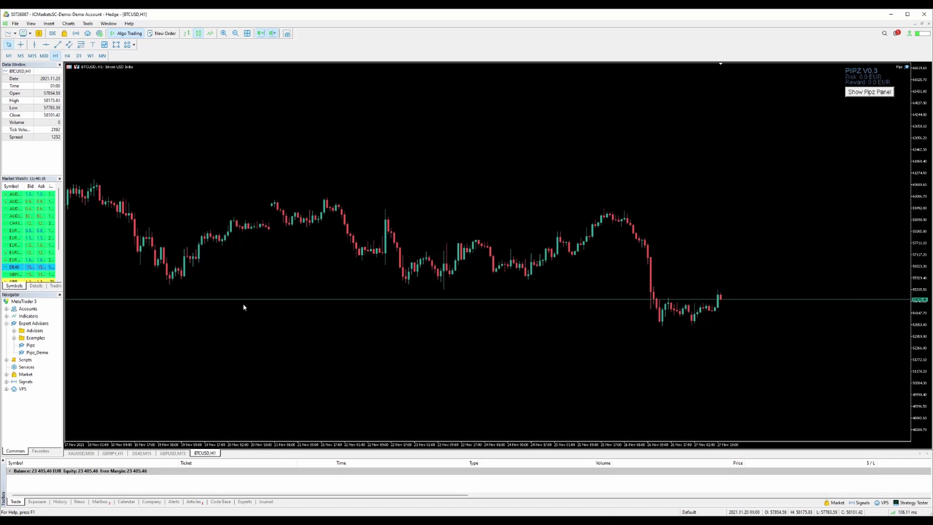
{"action": "left_click", "coordinate": [866, 95]}
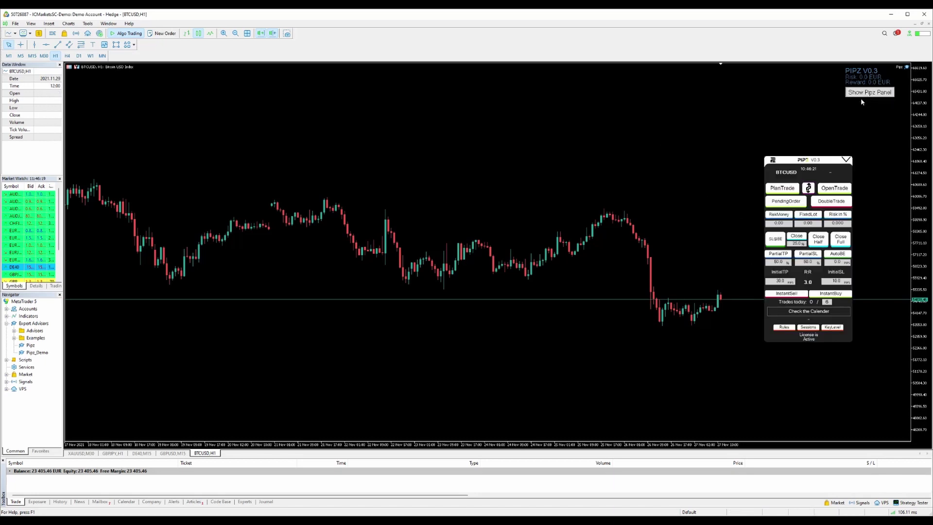
{"action": "left_click_drag", "start_coordinate": [810, 171], "coordinate": [781, 145]}
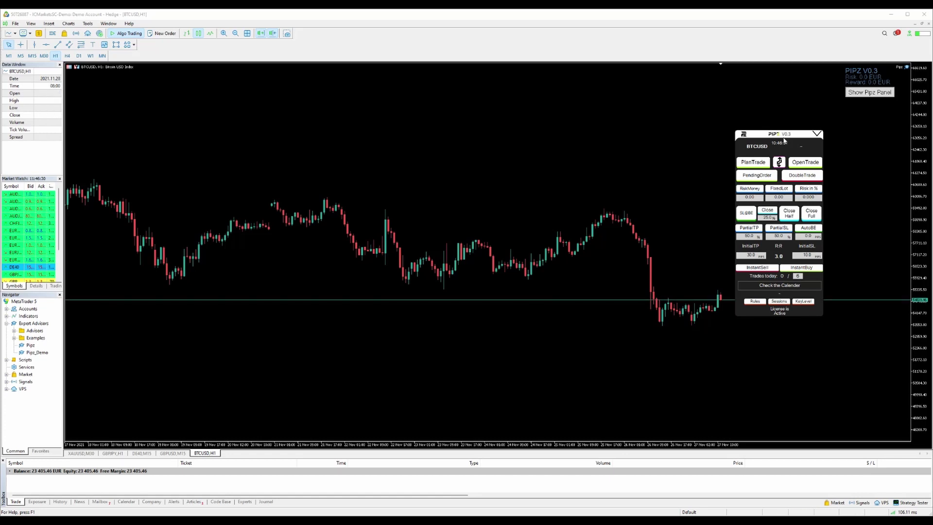
{"action": "left_click_drag", "start_coordinate": [790, 139], "coordinate": [819, 147]}
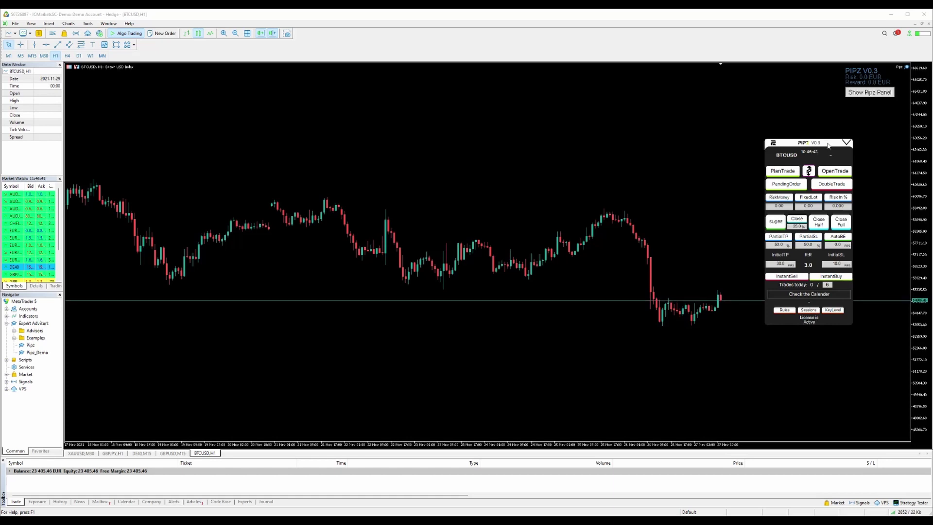
{"action": "left_click_drag", "start_coordinate": [827, 146], "coordinate": [829, 145]}
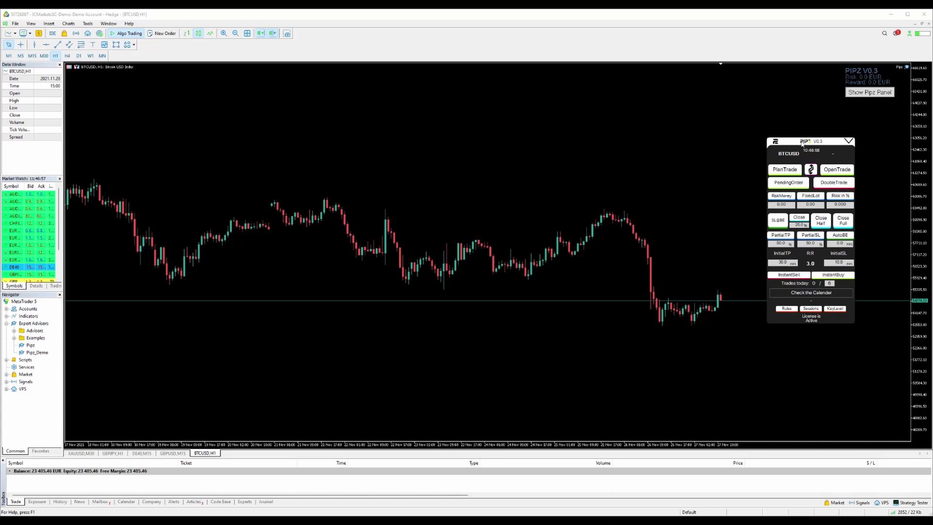
Bring the GBPJPY Pipz panel beside the BTCUSD panel and hide it again.
{"action": "mouse_move", "coordinate": [92, 515]}
{"action": "left_click_drag", "start_coordinate": [598, 140], "coordinate": [698, 137]}
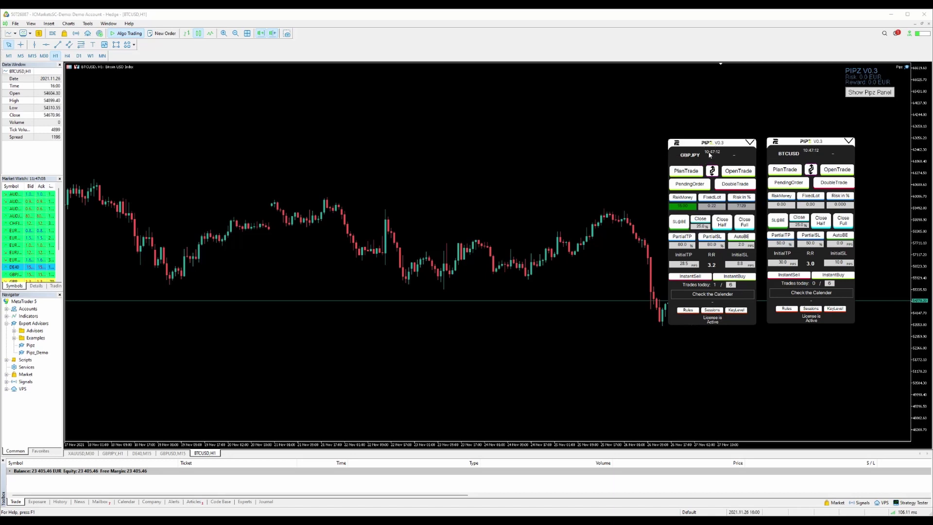
{"action": "left_click", "coordinate": [750, 144]}
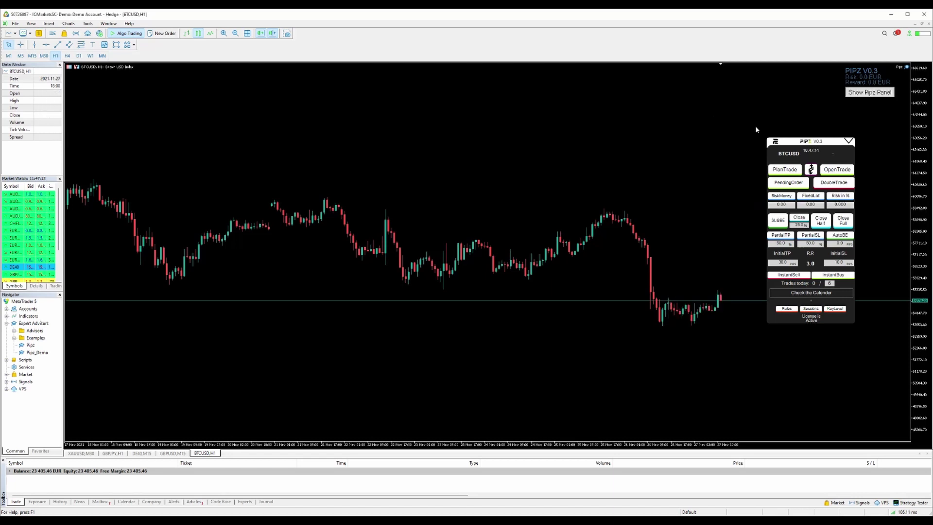
{"action": "left_click_drag", "start_coordinate": [819, 141], "coordinate": [820, 141]}
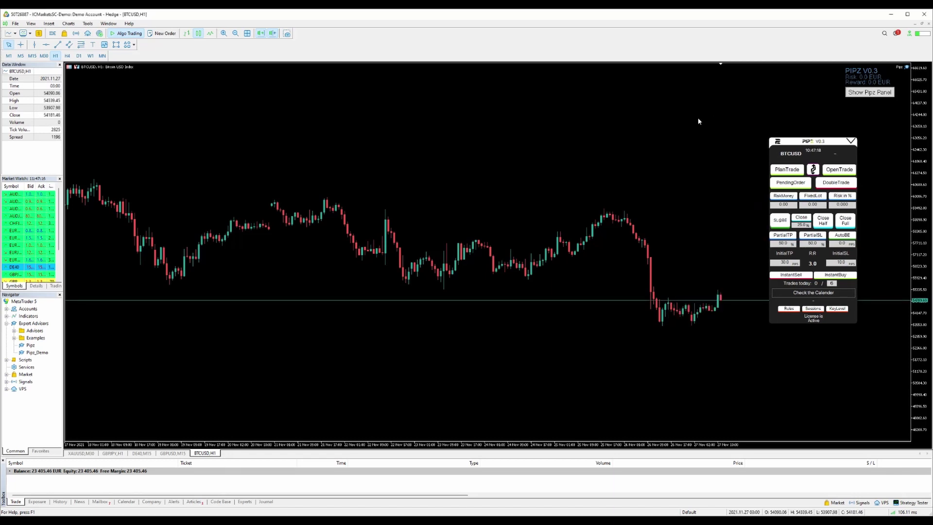
Try to plan a BTCUSD trade with no risk type selected.
{"action": "left_click", "coordinate": [794, 171]}
{"action": "left_click", "coordinate": [786, 169]}
{"action": "left_click_drag", "start_coordinate": [16, 251], "coordinate": [505, 171]}
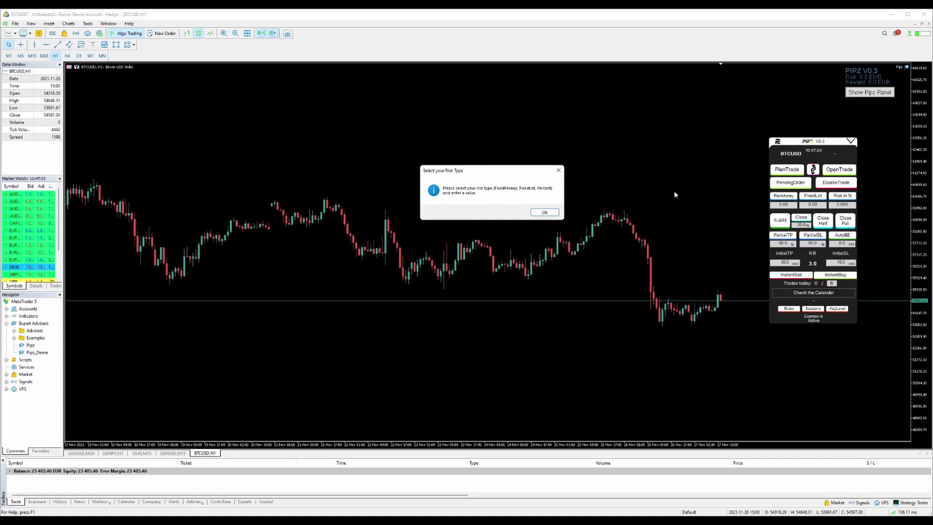
{"action": "left_click", "coordinate": [545, 212]}
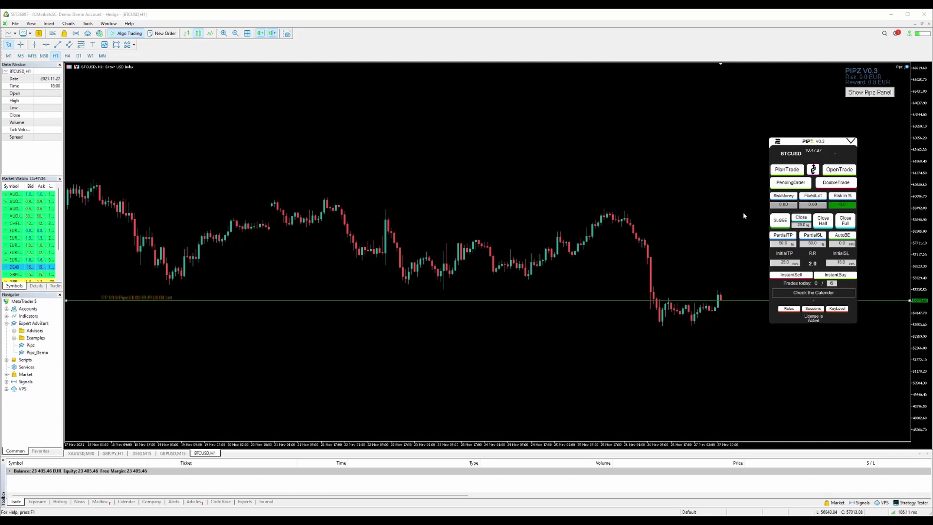
Set the planned BTCUSD trade's risk type to Risk in % and move its take-profit line above the current price.
{"action": "left_click", "coordinate": [817, 200]}
{"action": "left_click", "coordinate": [784, 196]}
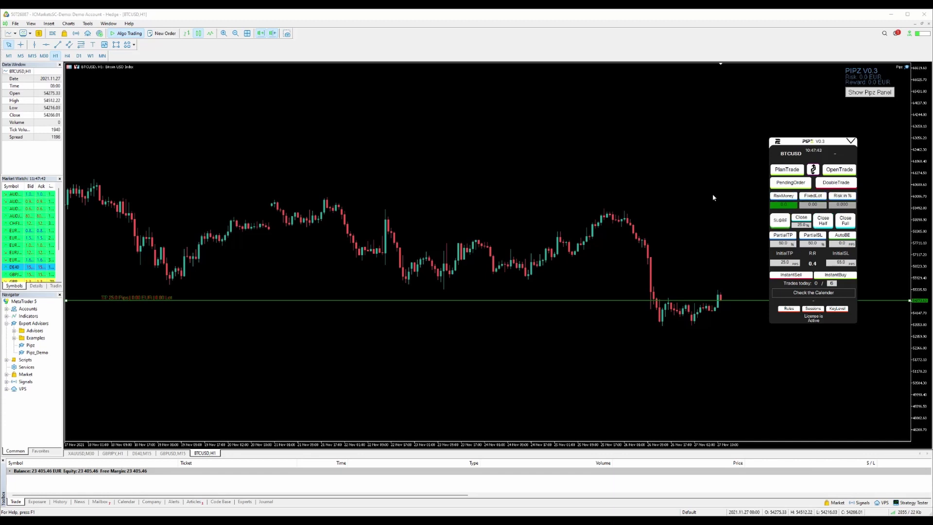
{"action": "left_click", "coordinate": [842, 195]}
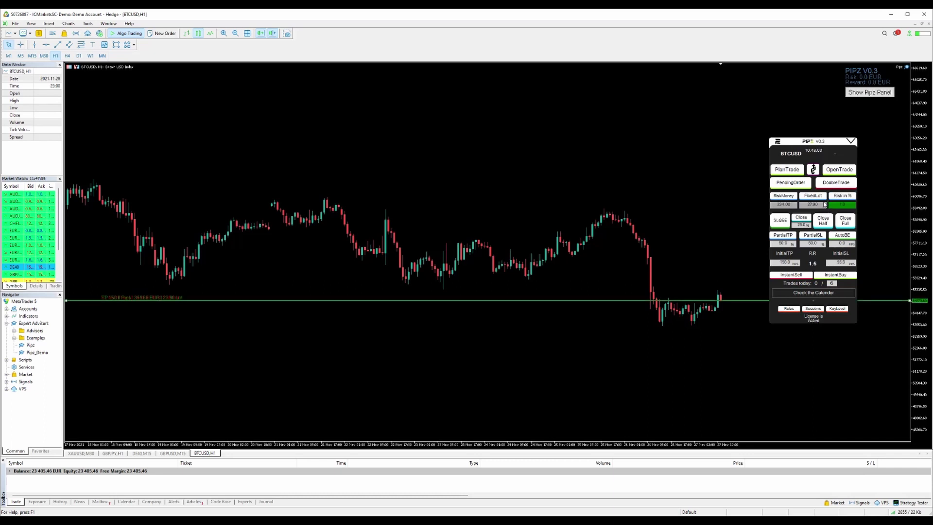
{"action": "left_click_drag", "start_coordinate": [563, 302], "coordinate": [564, 269]}
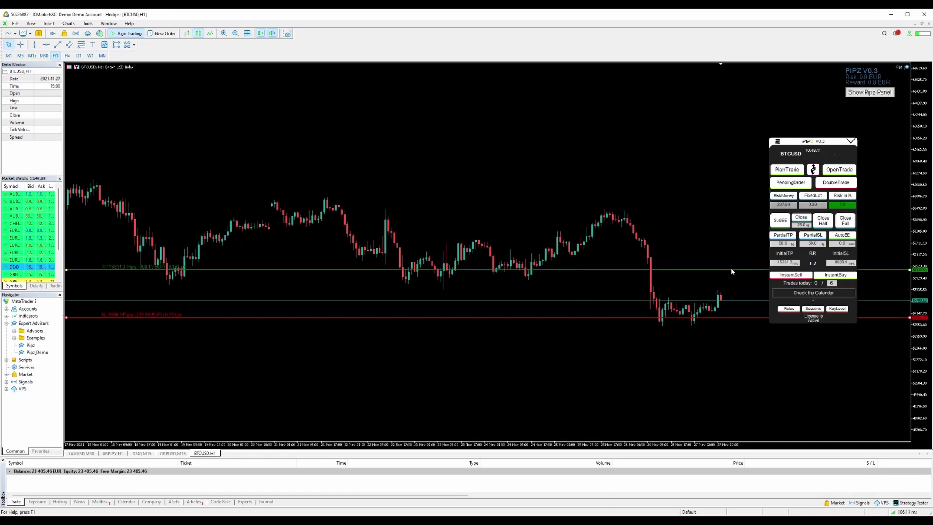
Move the planned trade's stop-loss line just below the recent lows and its take-profit line near the highs before the last sharp drop.
{"action": "mouse_move", "coordinate": [719, 319]}
{"action": "left_mouse_down"}
{"action": "mouse_move", "coordinate": [731, 336]}
{"action": "mouse_move", "coordinate": [712, 315]}
{"action": "mouse_move", "coordinate": [722, 335]}
{"action": "mouse_move", "coordinate": [726, 322]}
{"action": "mouse_move", "coordinate": [733, 330]}
{"action": "left_mouse_up"}
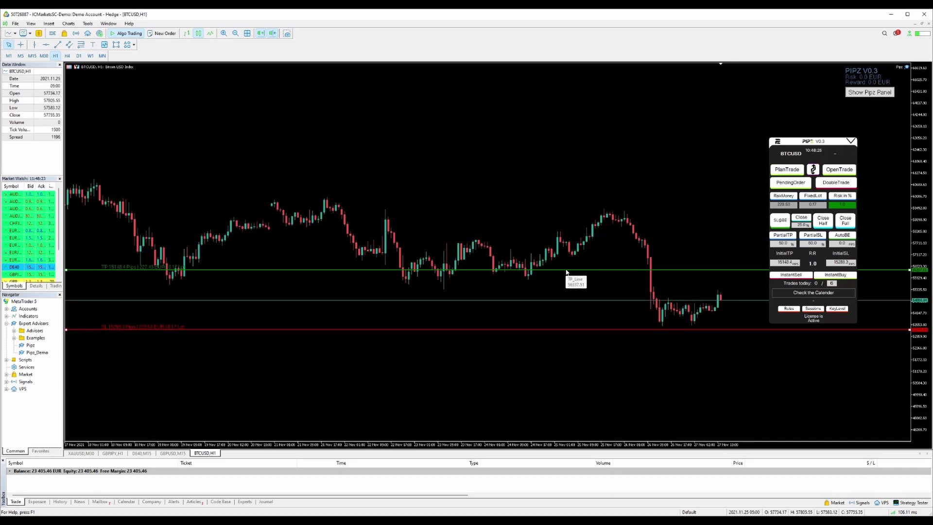
{"action": "left_click_drag", "start_coordinate": [240, 270], "coordinate": [252, 292]}
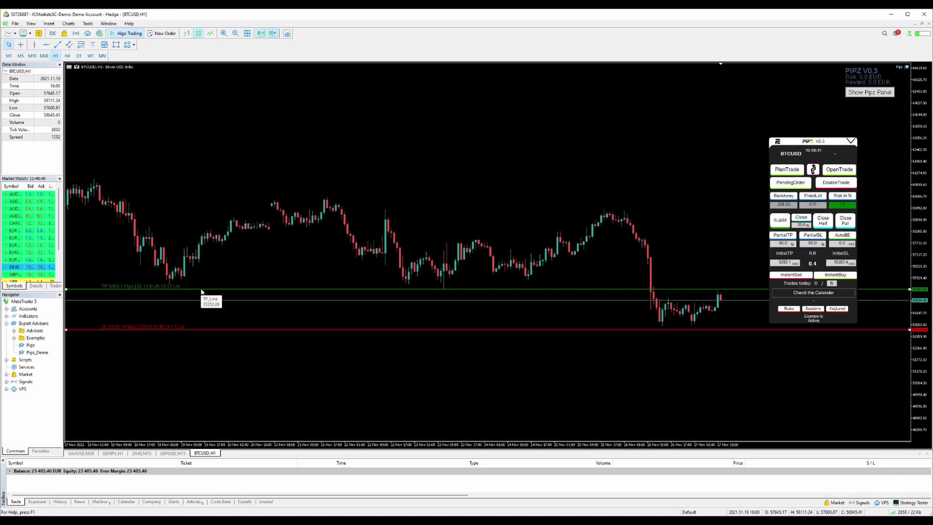
{"action": "left_click_drag", "start_coordinate": [200, 289], "coordinate": [221, 222]}
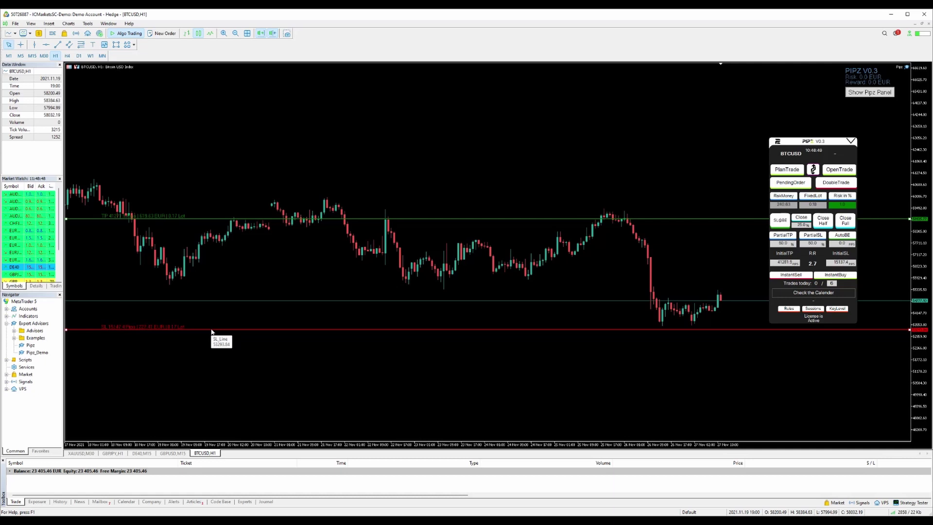
{"action": "left_click_drag", "start_coordinate": [212, 329], "coordinate": [218, 332]}
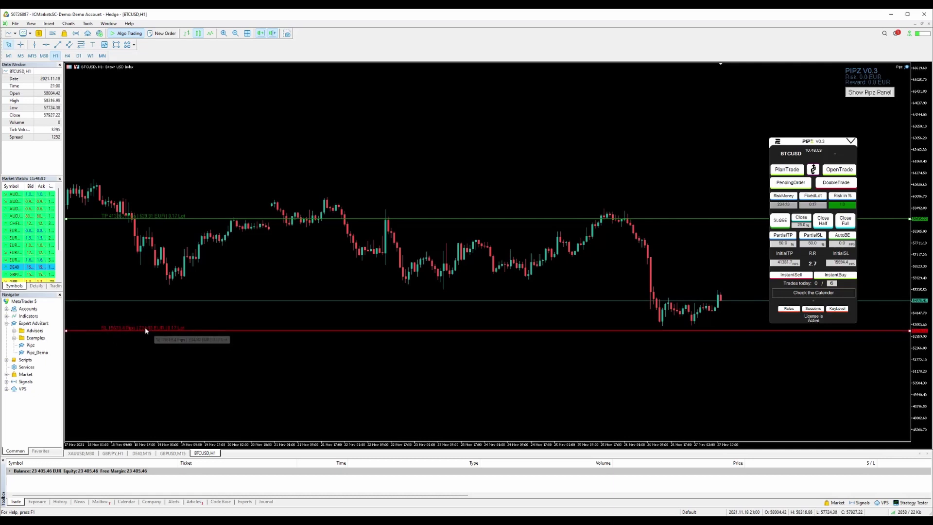
Switch the planned trade's risk type to FixedLot with 1.00 lot and nudge the stop-loss line slightly lower.
{"action": "left_click", "coordinate": [819, 197]}
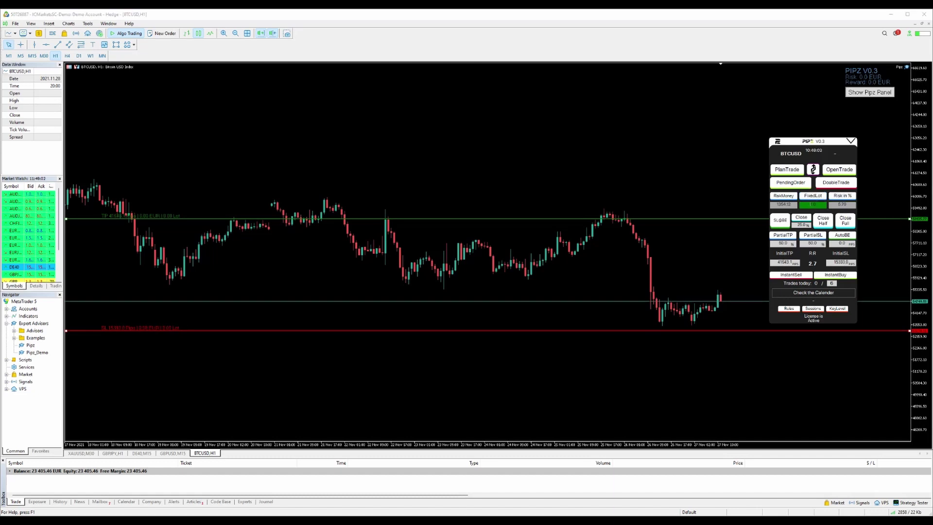
{"action": "left_click", "coordinate": [156, 327]}
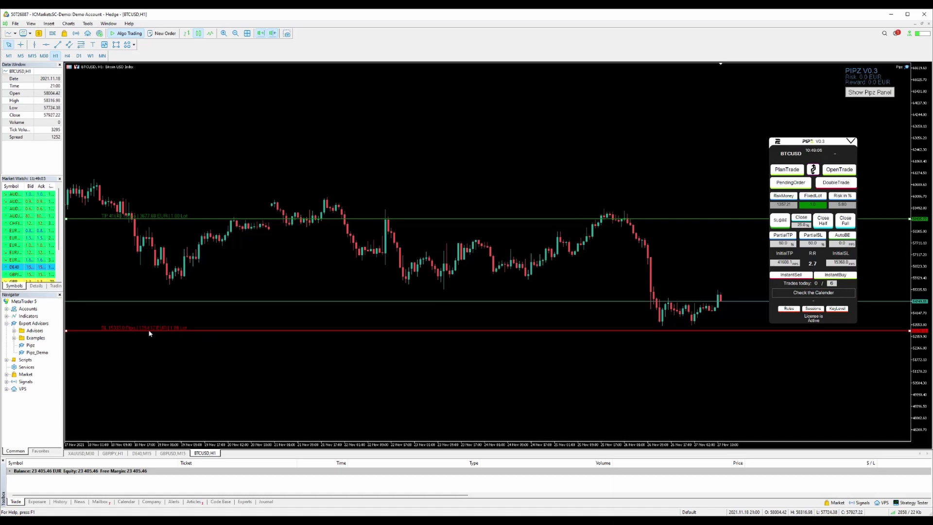
{"action": "left_click_drag", "start_coordinate": [142, 330], "coordinate": [195, 330]}
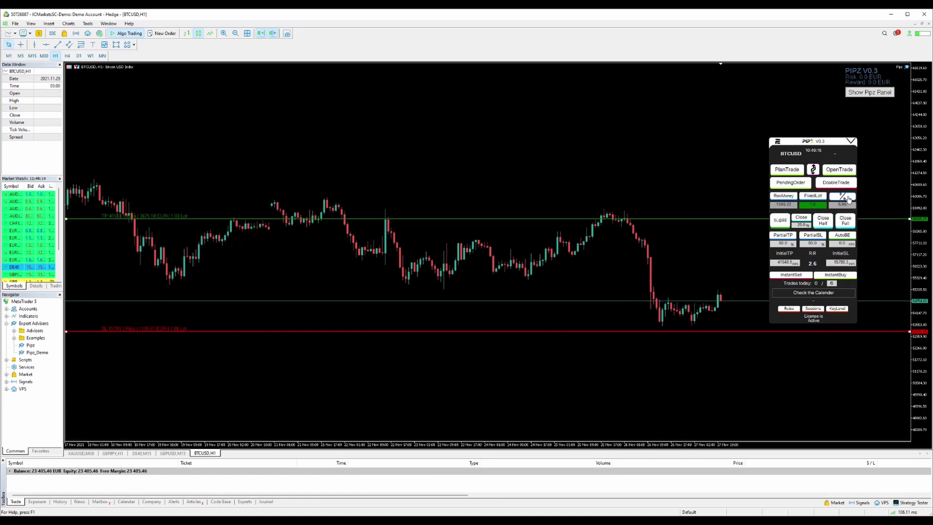
Switch the planned trade's risk type to Risk in % and set the risk to 1 %.
{"action": "left_click", "coordinate": [848, 198]}
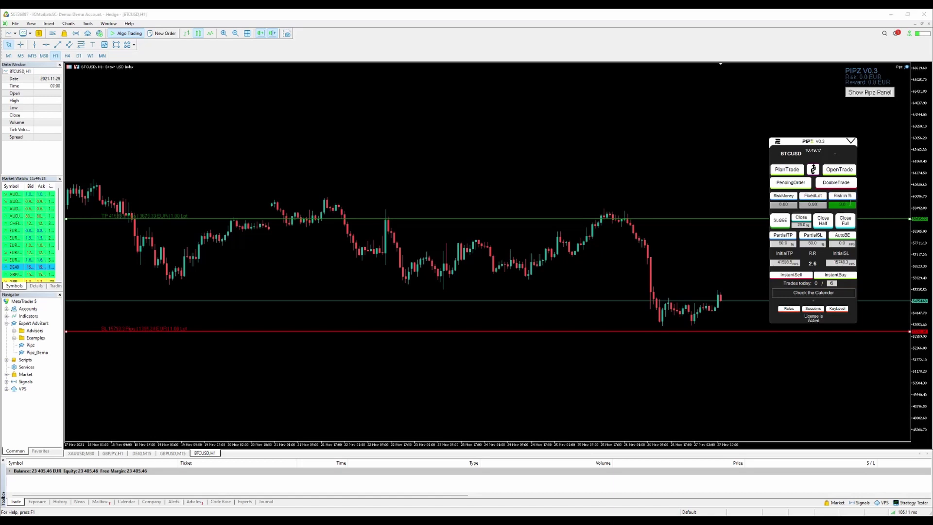
{"action": "type", "text": "1"}
{"action": "key", "text": "Return"}
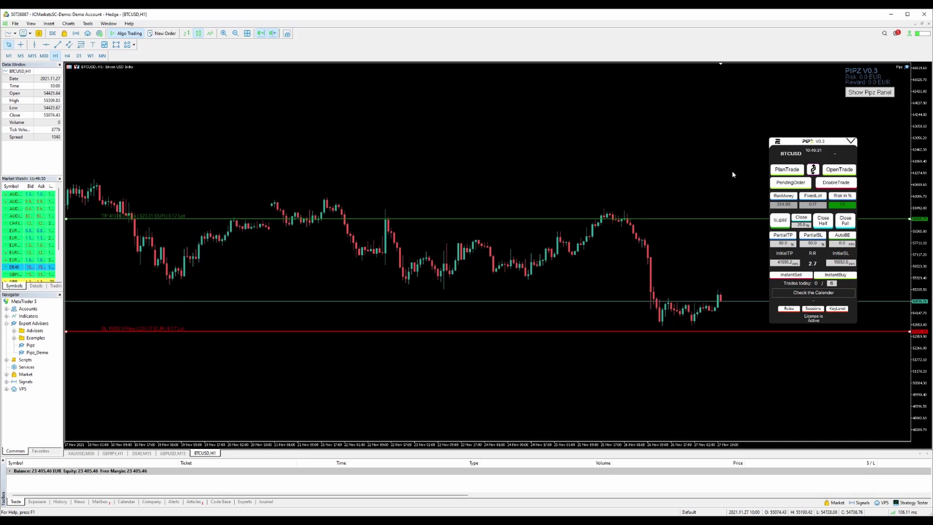
Flip the planned trade to a sell and back to a buy, and raise its stop-loss line slightly towards the recent lows.
{"action": "left_click", "coordinate": [813, 169]}
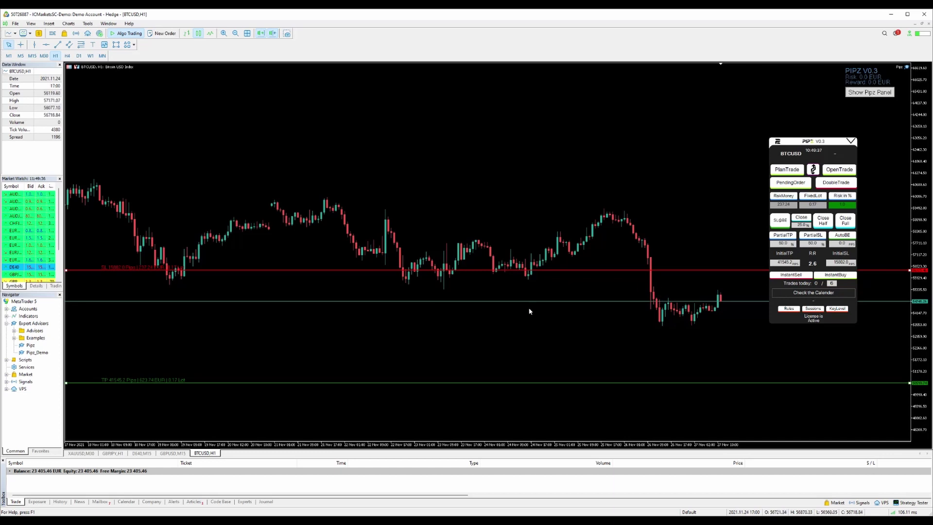
{"action": "left_click", "coordinate": [814, 169]}
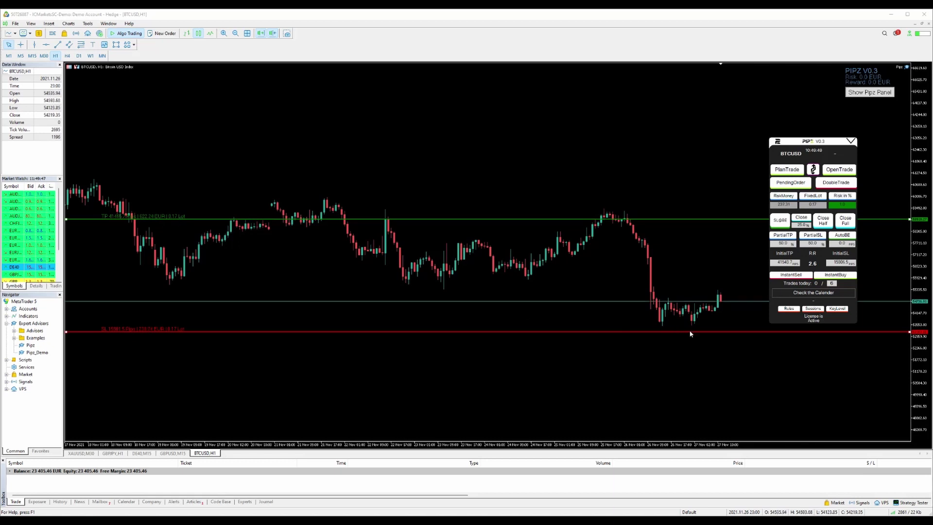
{"action": "left_click_drag", "start_coordinate": [691, 330], "coordinate": [683, 328]}
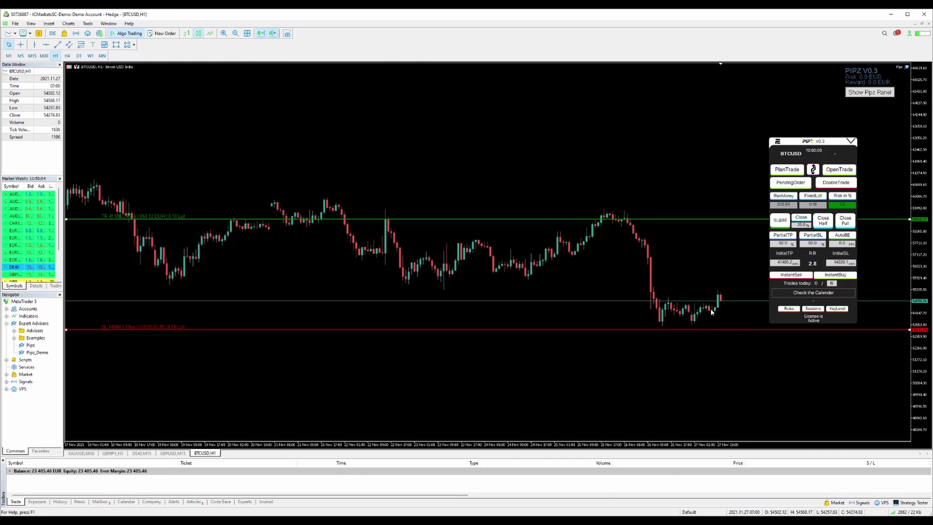
Open the planned BTCUSD buy trade and double it with a second position.
{"action": "left_click", "coordinate": [839, 169]}
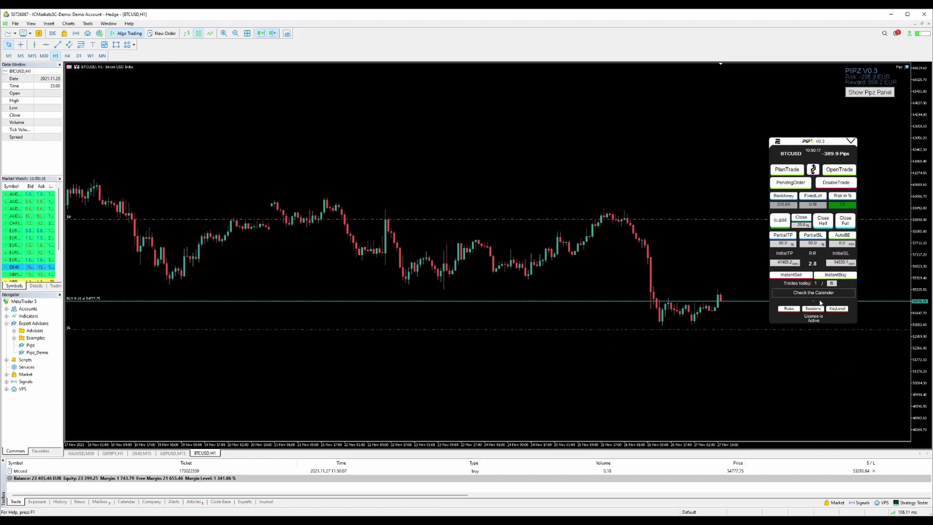
{"action": "left_click_drag", "start_coordinate": [815, 143], "coordinate": [814, 140]}
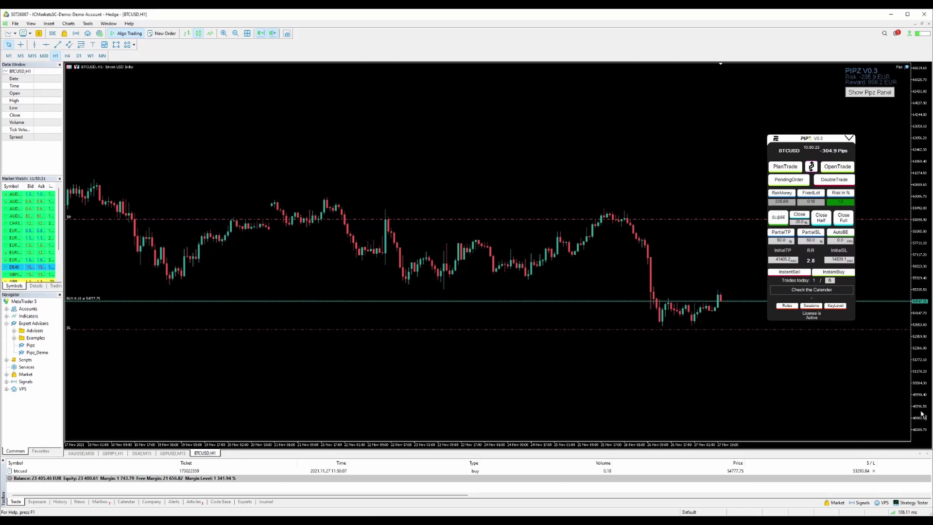
{"action": "left_click_drag", "start_coordinate": [922, 414], "coordinate": [921, 425]}
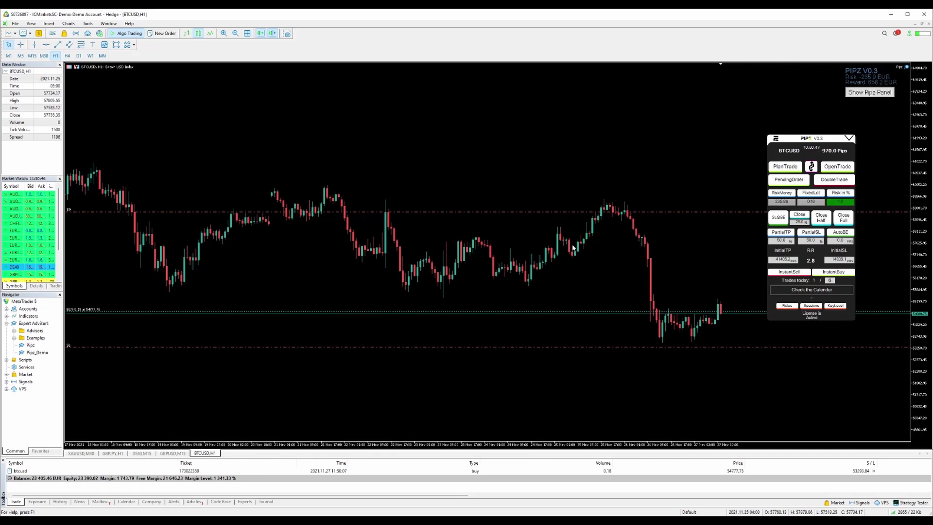
{"action": "left_click", "coordinate": [838, 185]}
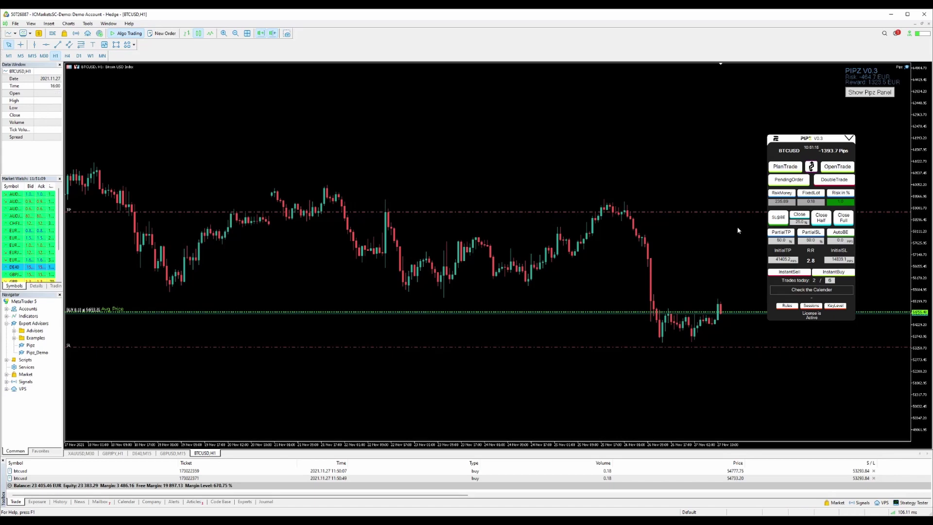
Set the partial take-profit share to 80 % and add a partial take-profit line to the open BTCUSD trades.
{"action": "left_click", "coordinate": [778, 239]}
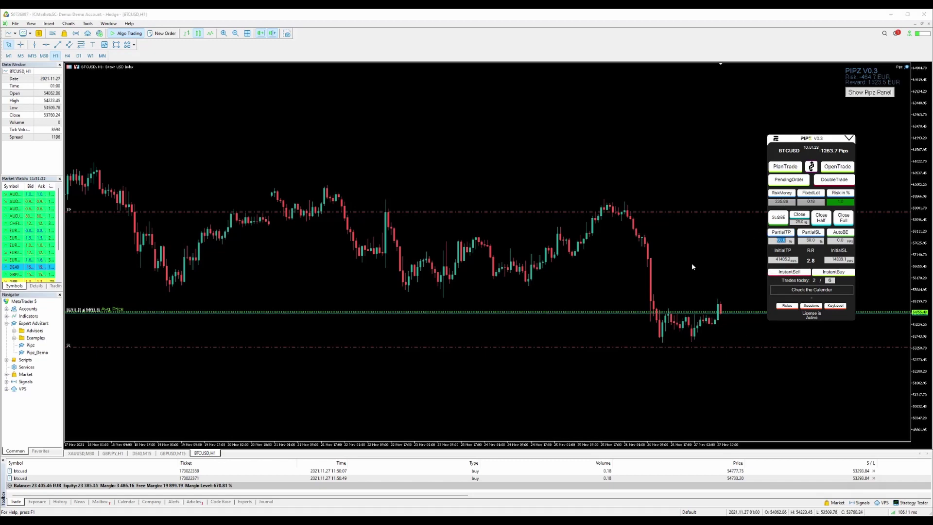
{"action": "type", "text": "60.0"}
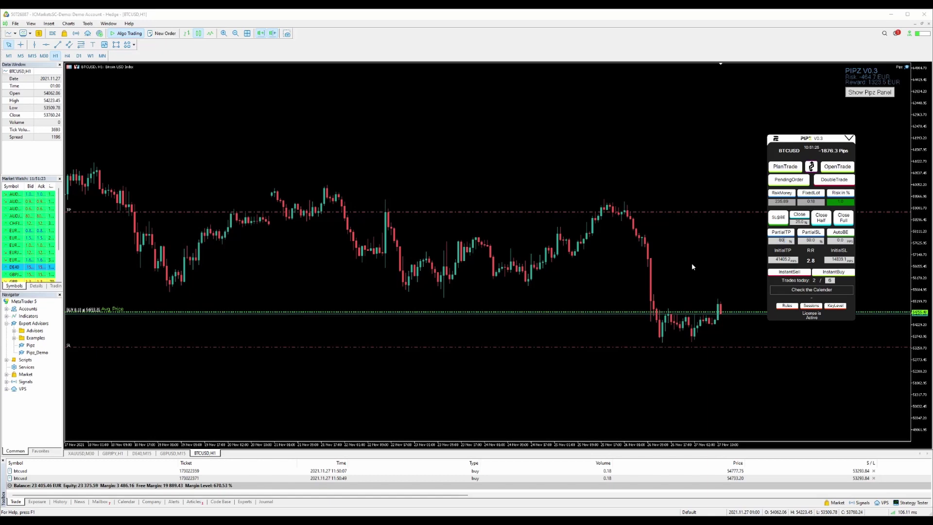
{"action": "key", "text": "BackSpace"}
{"action": "key", "text": "BackSpace"}
{"action": "key", "text": "BackSpace"}
{"action": "key", "text": "BackSpace"}
{"action": "type", "text": "80.0"}
{"action": "key", "text": "Return"}
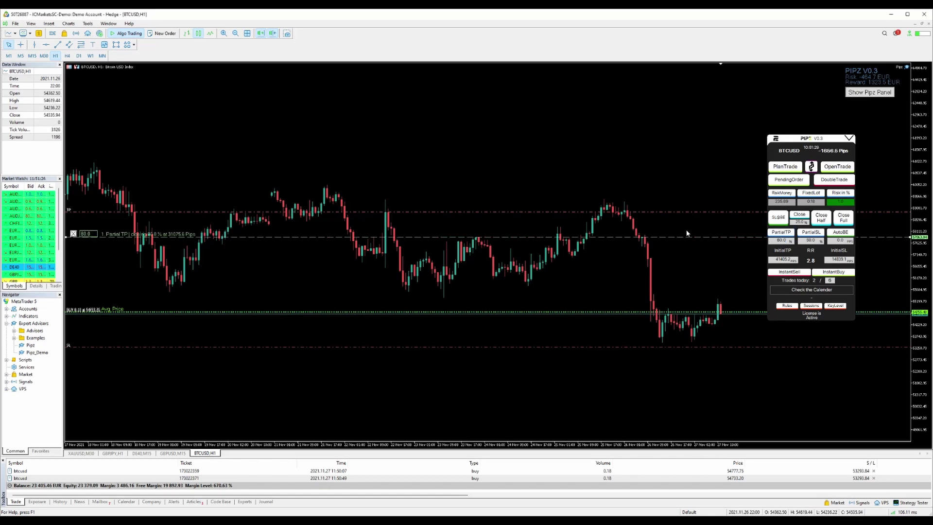
Lower the 80 % partial take-profit line towards the average price and remove it from the chart.
{"action": "left_click_drag", "start_coordinate": [705, 240], "coordinate": [696, 280]}
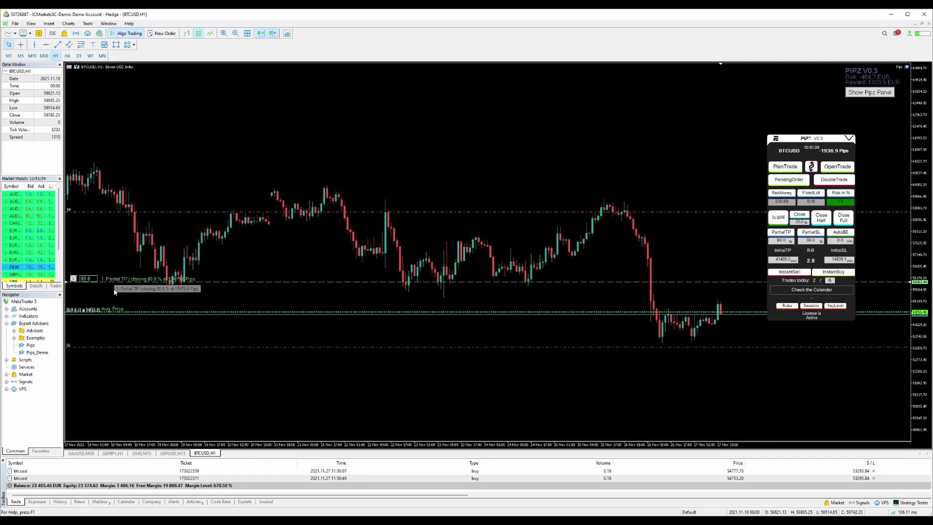
{"action": "left_click_drag", "start_coordinate": [252, 281], "coordinate": [256, 285]}
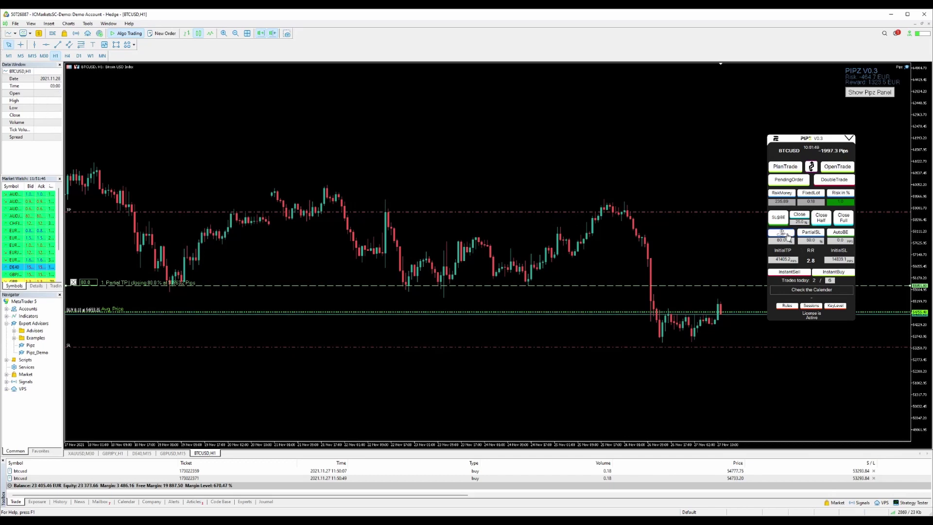
{"action": "left_click", "coordinate": [74, 283]}
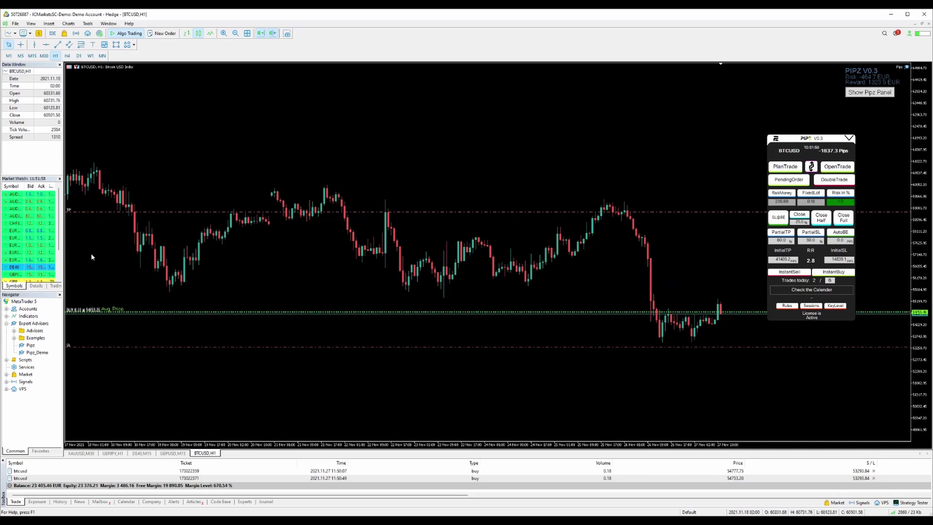
Add a partial take-profit line about a third of the way from the average price to the take-profit, closing 40 %.
{"action": "left_click", "coordinate": [781, 232]}
{"action": "left_click_drag", "start_coordinate": [289, 233], "coordinate": [314, 285]}
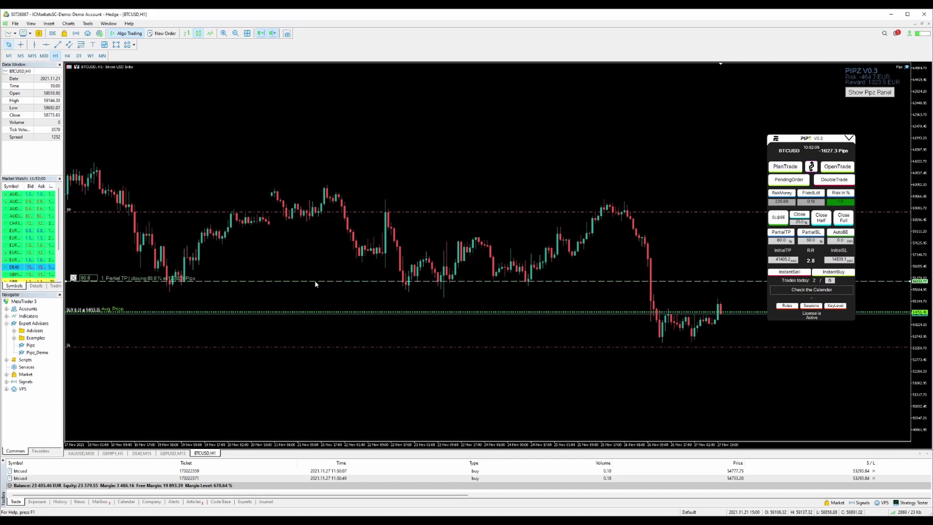
{"action": "left_click", "coordinate": [88, 280]}
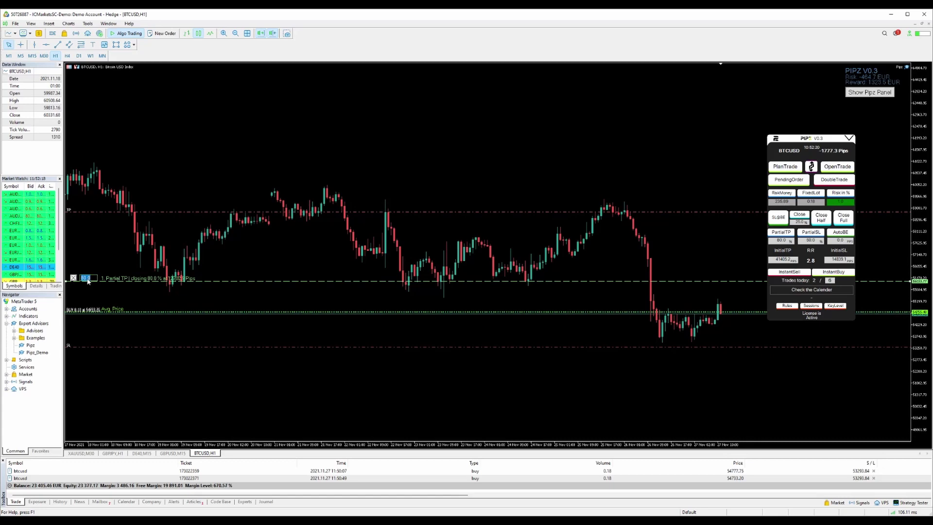
{"action": "type", "text": "40"}
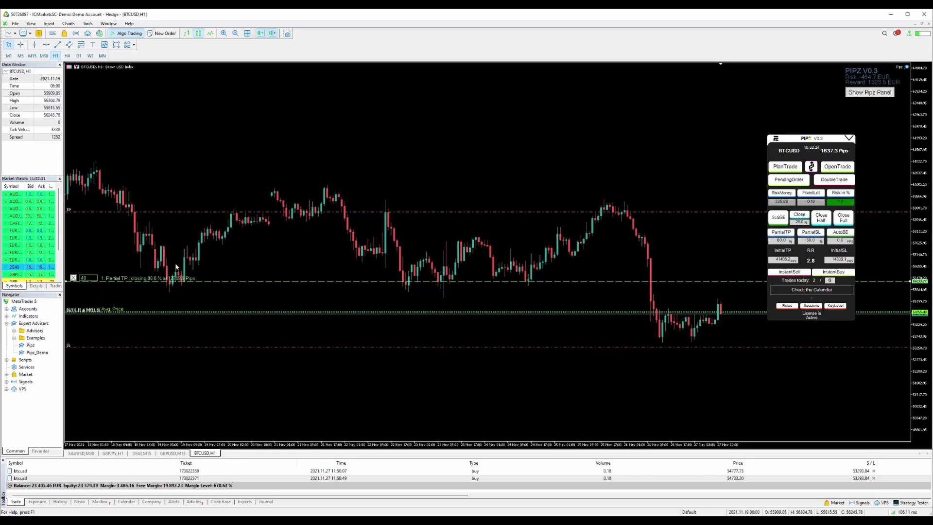
{"action": "key", "text": "Return"}
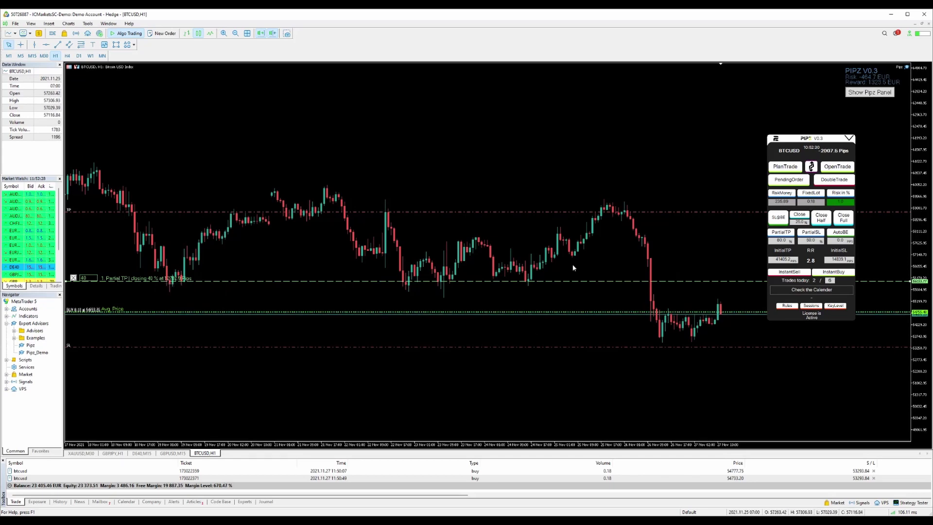
Set the partial take-profit share to 70 % and add two more partial take-profit lines between the 40 % line and the final take-profit.
{"action": "left_click", "coordinate": [781, 240]}
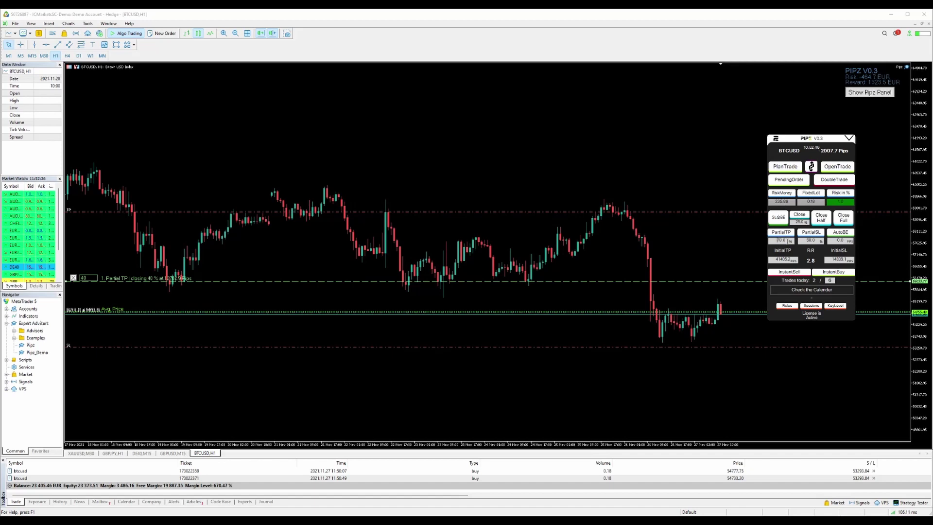
{"action": "left_click", "coordinate": [775, 233]}
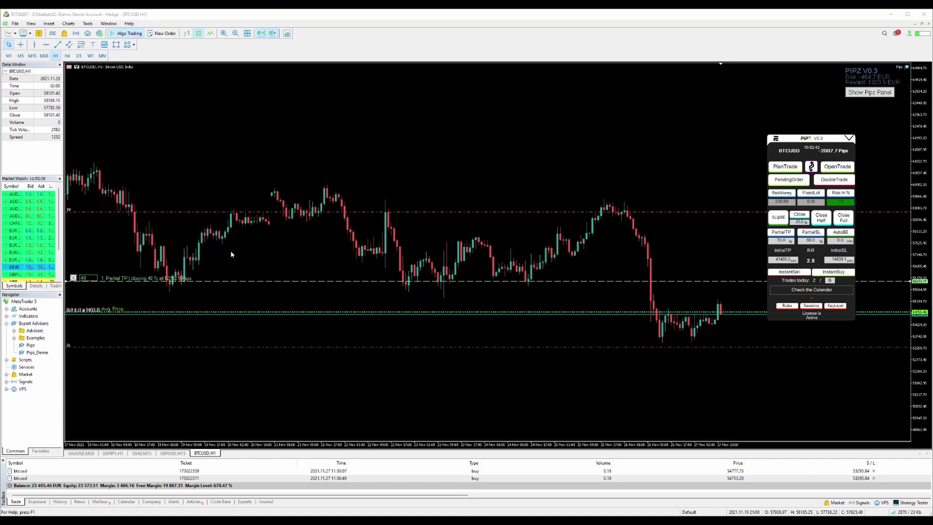
{"action": "left_click", "coordinate": [187, 230]}
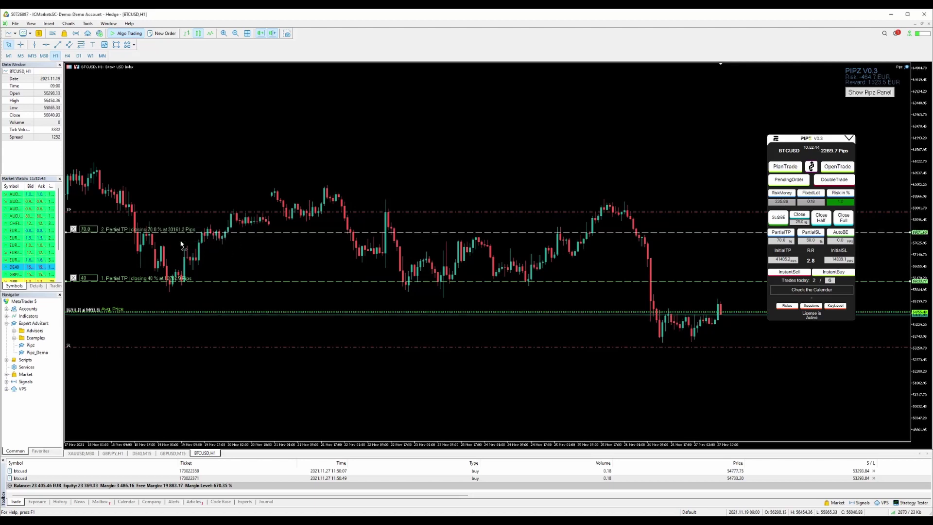
{"action": "left_click_drag", "start_coordinate": [181, 232], "coordinate": [249, 251]}
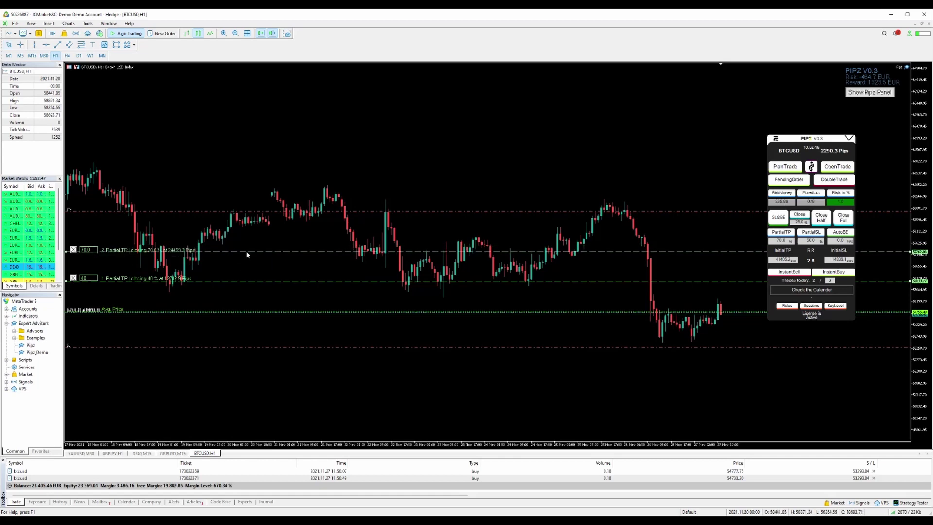
{"action": "left_click", "coordinate": [782, 233]}
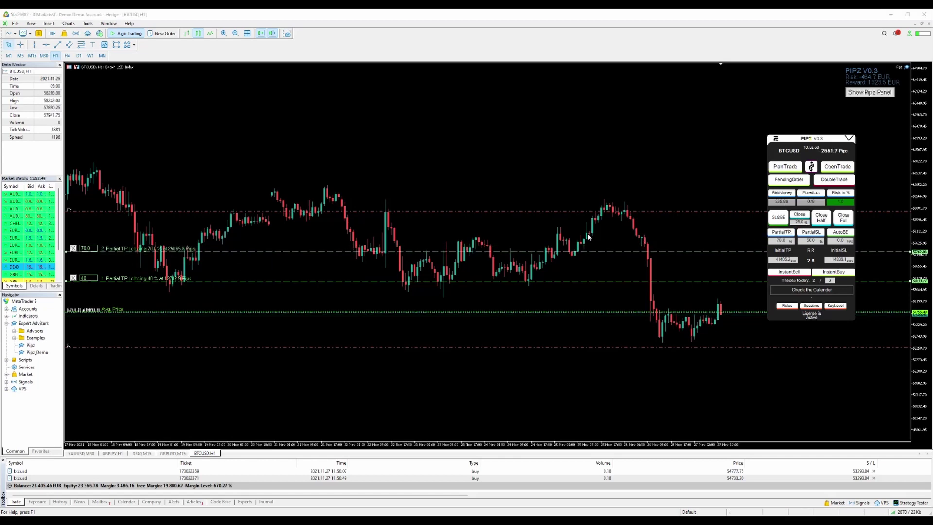
{"action": "left_click_drag", "start_coordinate": [439, 231], "coordinate": [447, 235]}
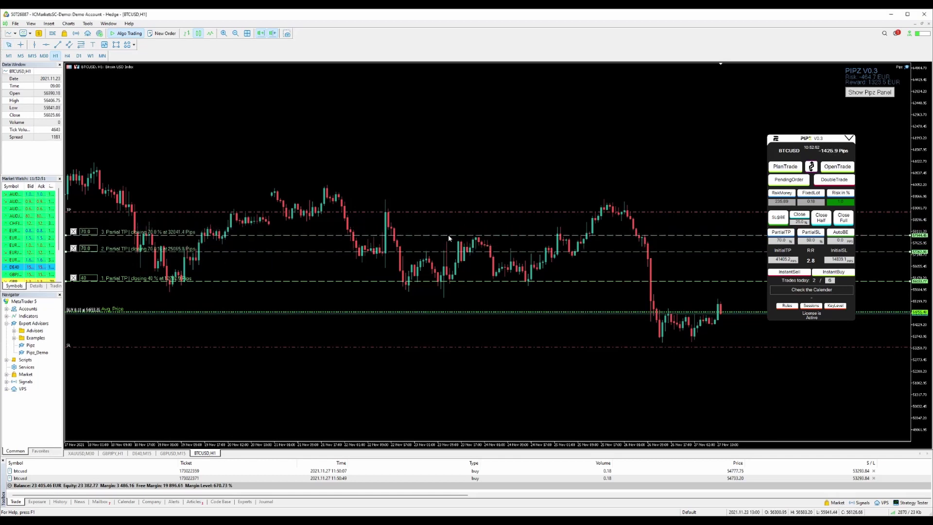
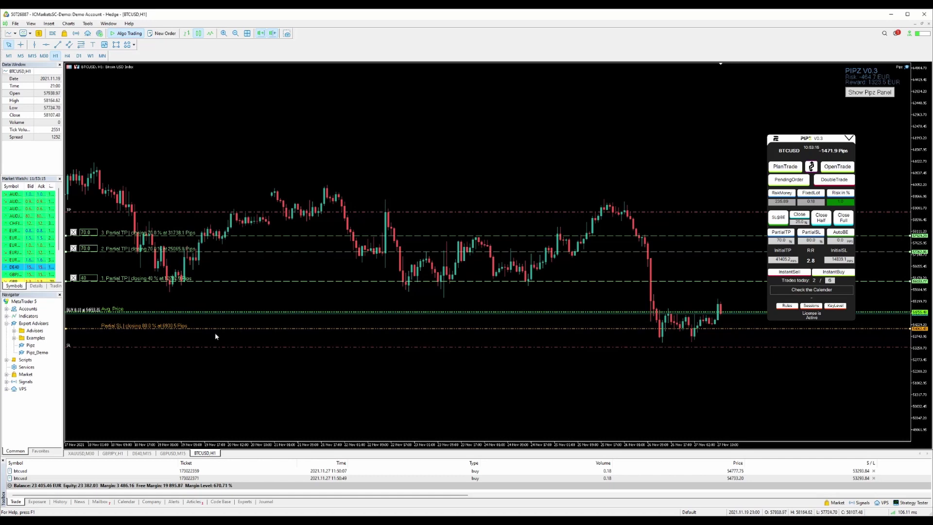
Set the partial stop-loss to close 50 % of the BTCUSD trades.
{"action": "left_click", "coordinate": [810, 240]}
{"action": "type", "text": "50"}
{"action": "key", "text": "Return"}
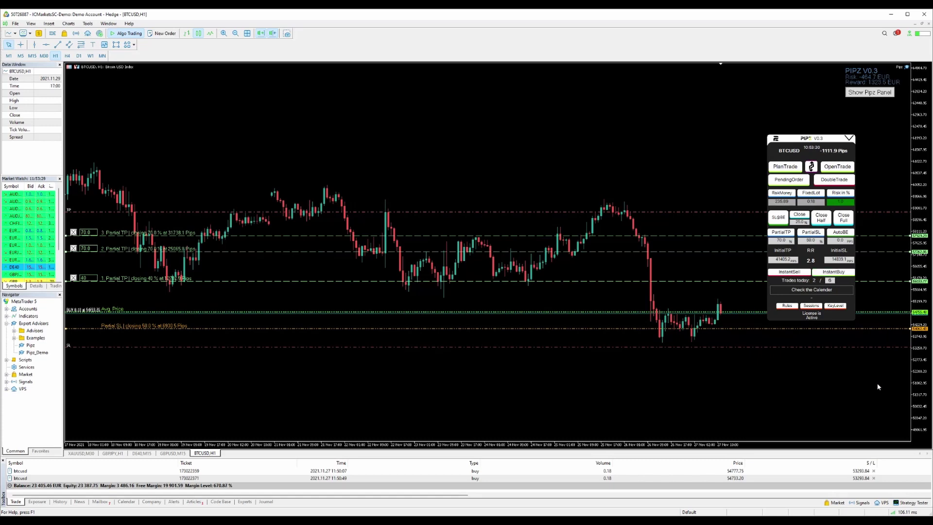
Set the automatic break-even offset to -1000 pips and move the BTCUSD stop-loss to break-even.
{"action": "left_click", "coordinate": [840, 240]}
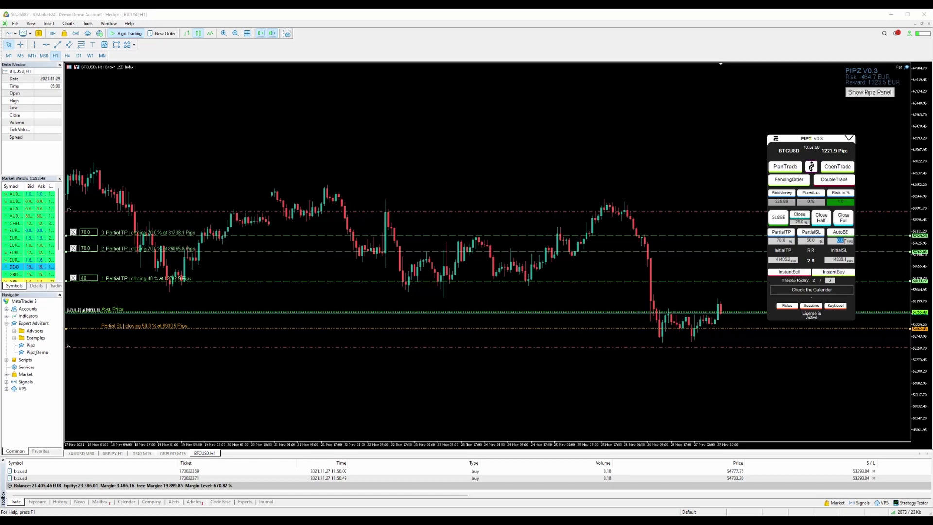
{"action": "key", "text": "BackSpace"}
{"action": "left_click", "coordinate": [778, 220]}
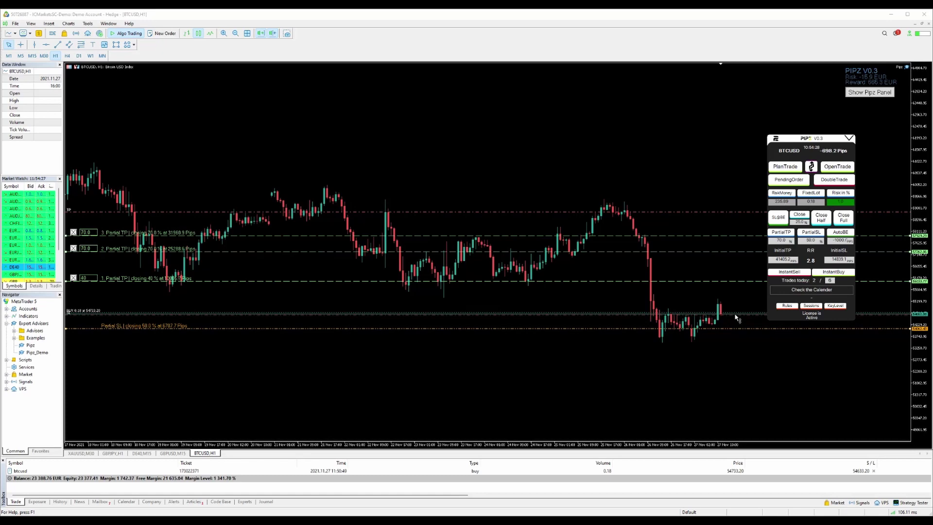
Enlarge the chart's price scale and measure the distance from the buy entry line to the stop-loss line.
{"action": "left_click_drag", "start_coordinate": [918, 434], "coordinate": [887, 311]}
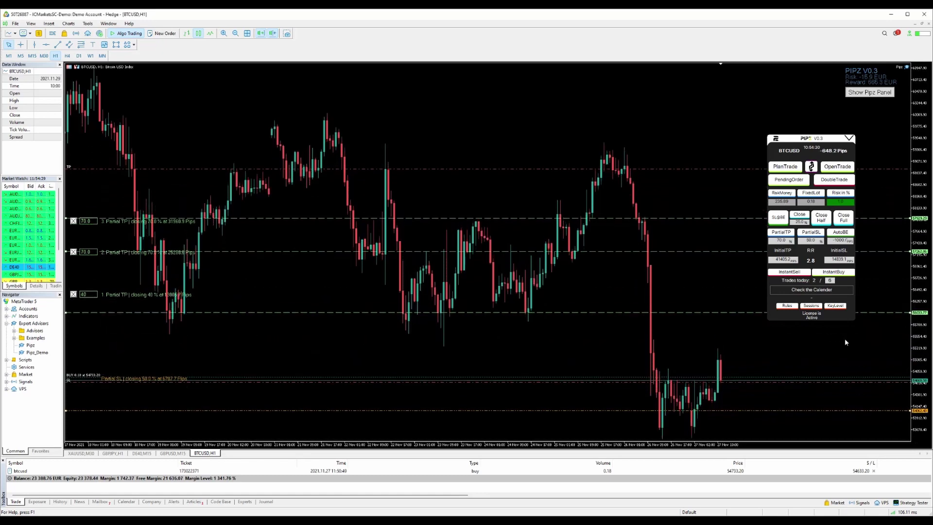
{"action": "middle_click", "coordinate": [736, 375]}
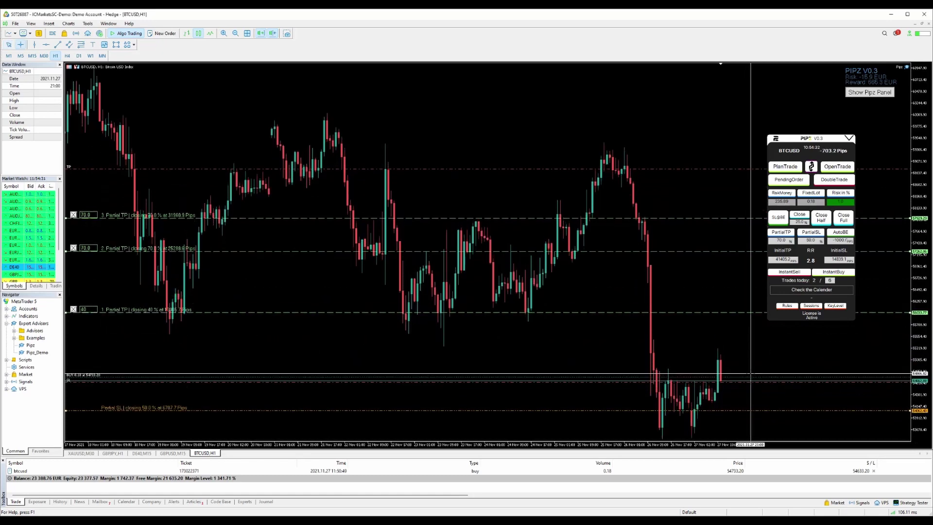
{"action": "left_click_drag", "start_coordinate": [751, 375], "coordinate": [773, 382]}
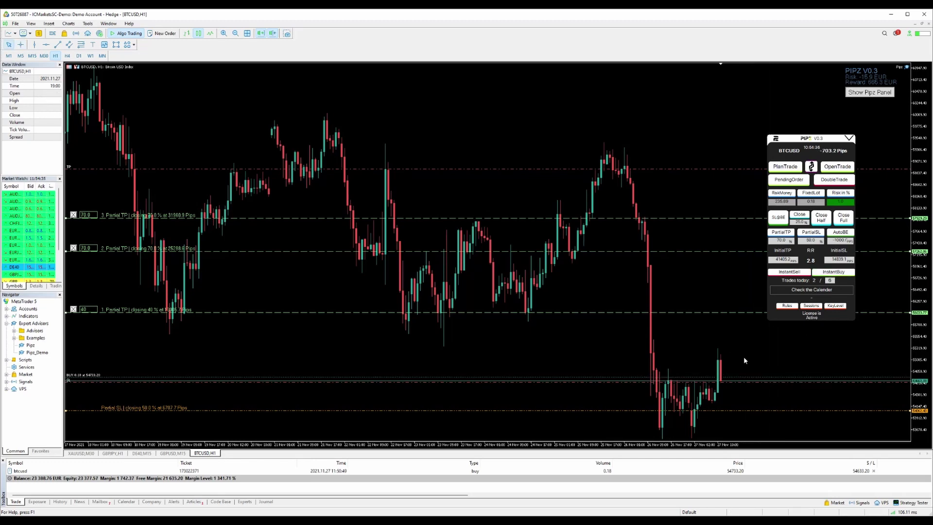
Set the automatic break-even offset to 1000 pips and lower the buy trade's stop-loss line to about 53795.
{"action": "left_click", "coordinate": [840, 240]}
{"action": "type", "text": "1"}
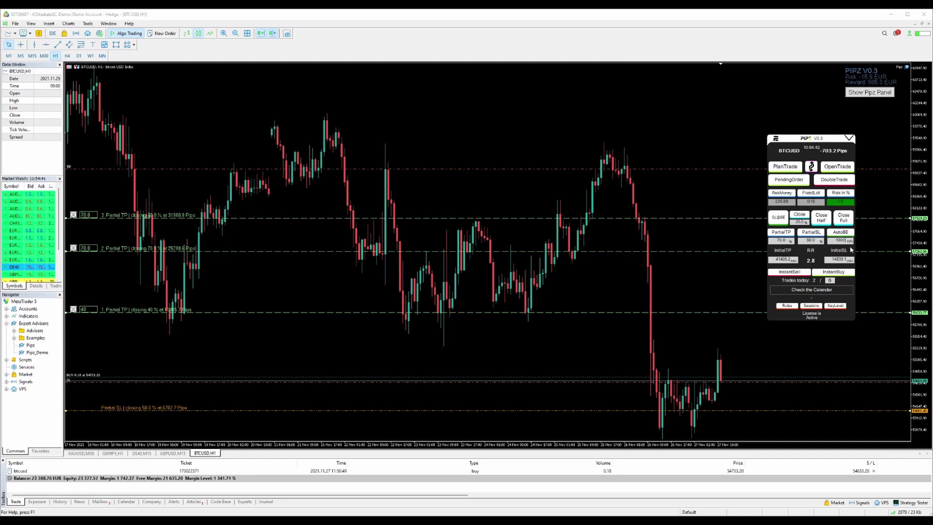
{"action": "left_click", "coordinate": [744, 351]}
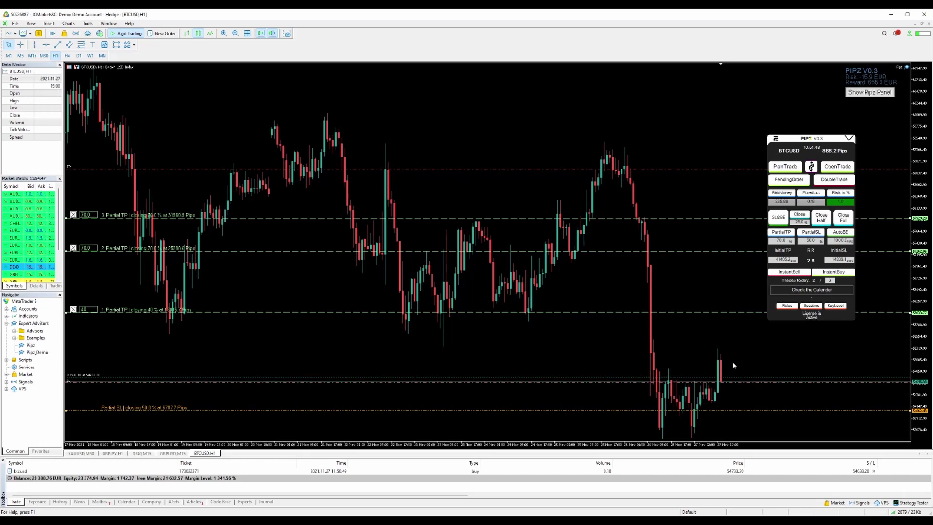
{"action": "left_click_drag", "start_coordinate": [733, 386], "coordinate": [751, 422]}
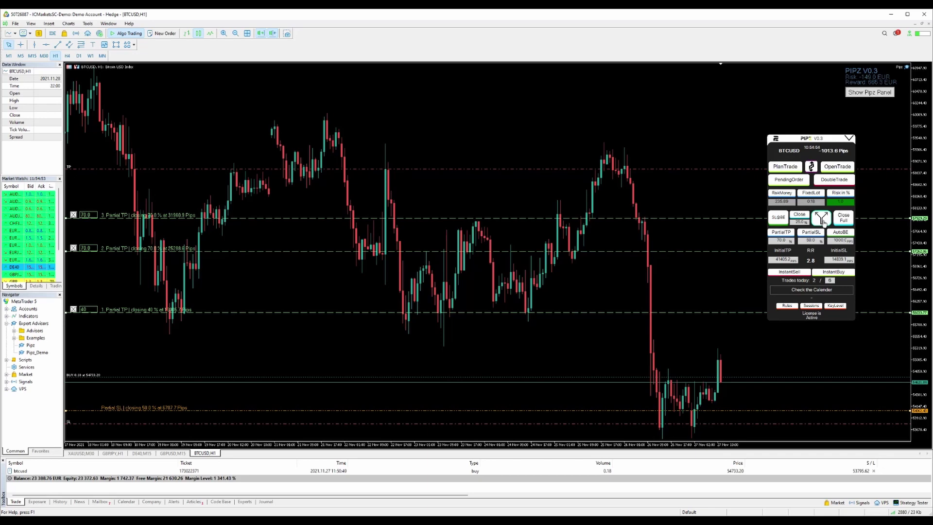
Close the BTCUSD buy trade in stages: half of it, 70 % of the remainder, and finally the rest.
{"action": "left_click", "coordinate": [823, 221]}
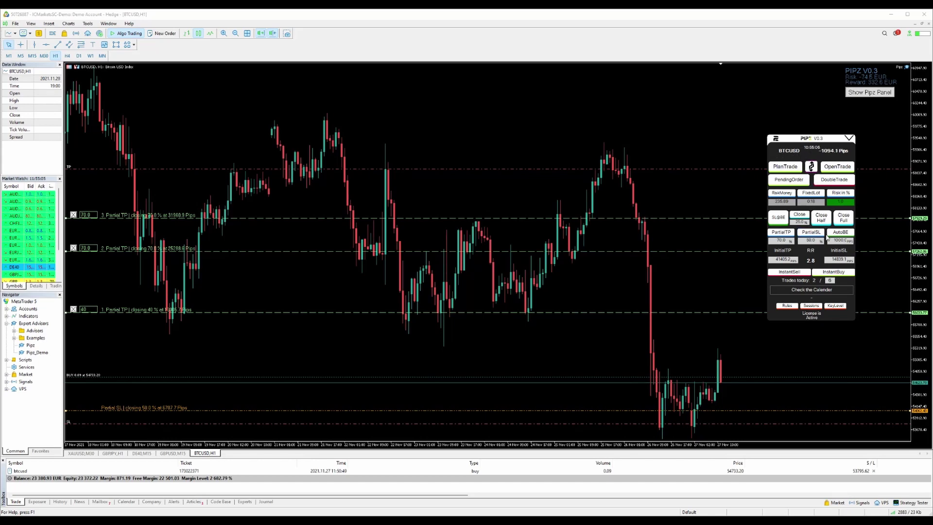
{"action": "left_click", "coordinate": [799, 222]}
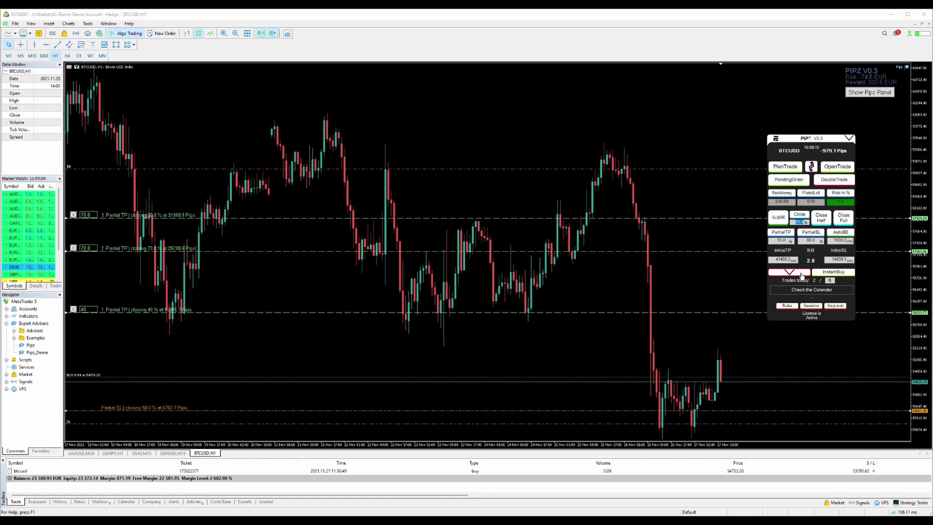
{"action": "type", "text": "70"}
{"action": "left_click", "coordinate": [799, 214]}
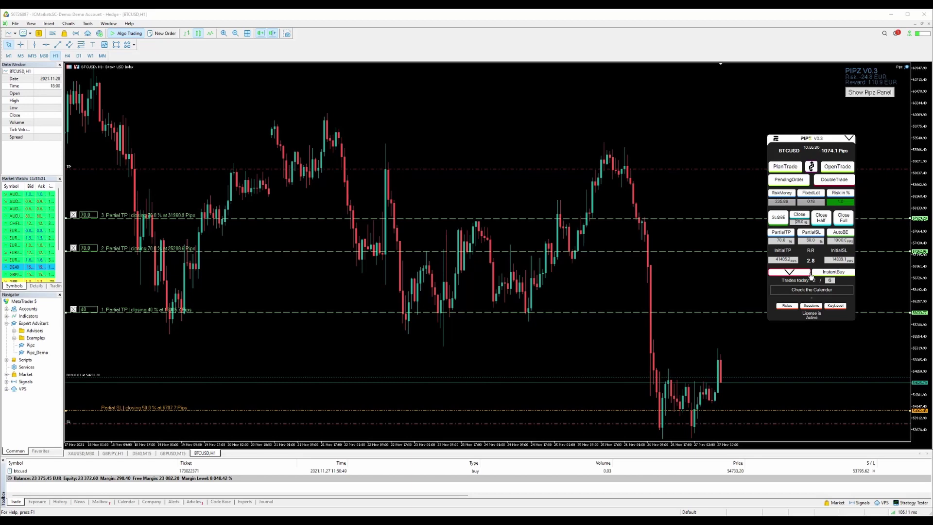
{"action": "left_click", "coordinate": [843, 217]}
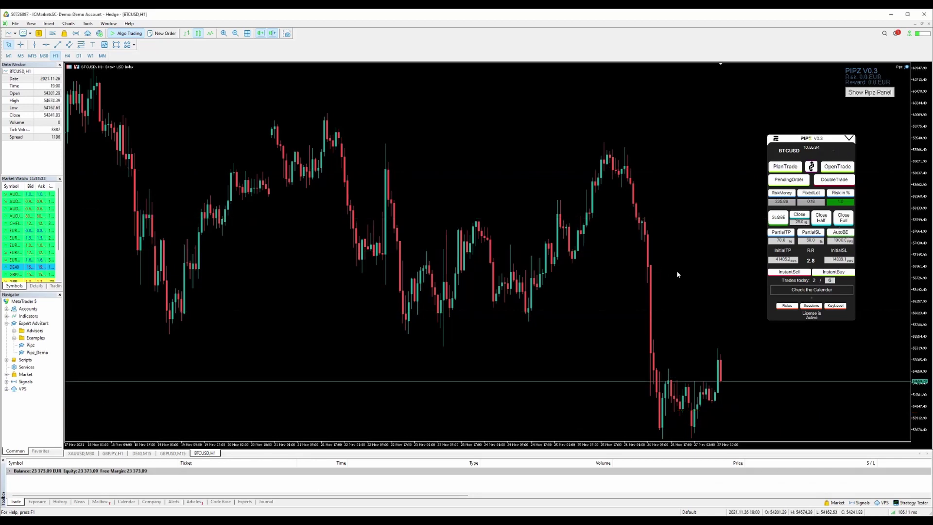
Set the maximum number of trades per day to 3 and confirm the change.
{"action": "left_click", "coordinate": [829, 281]}
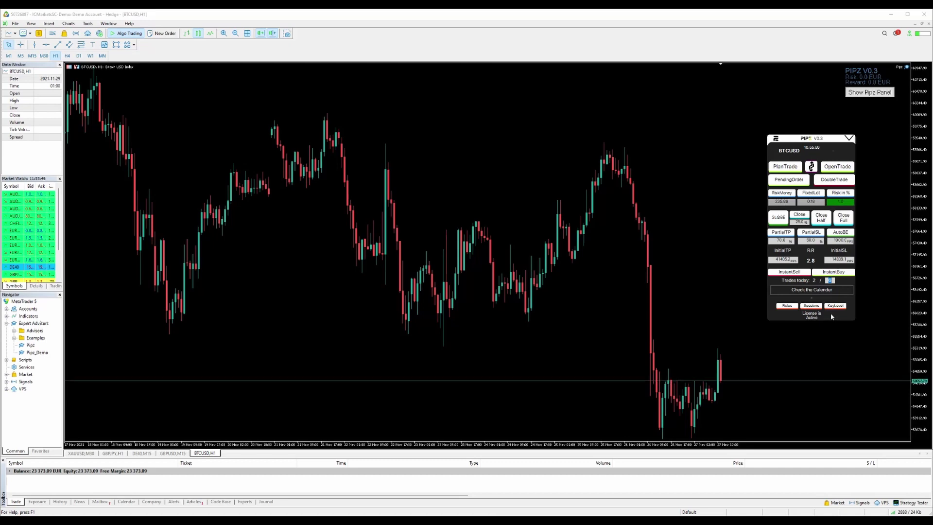
{"action": "type", "text": "3"}
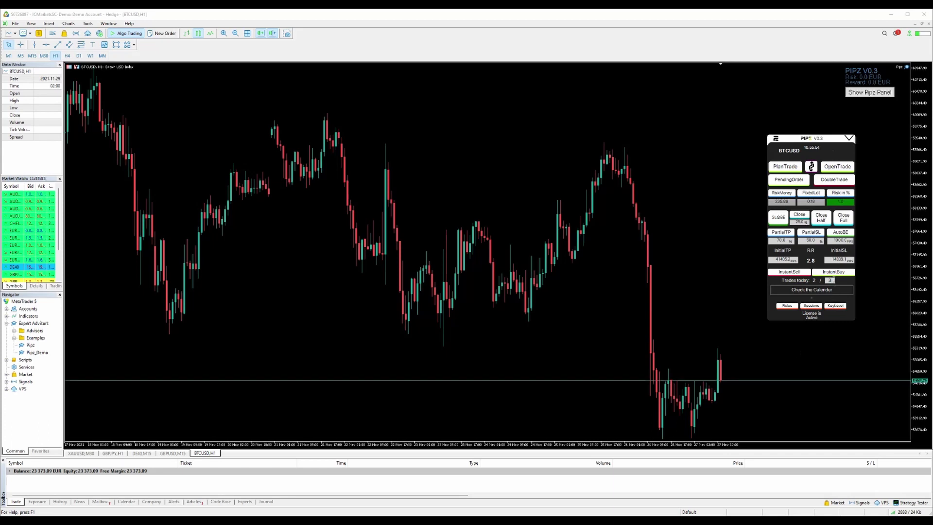
{"action": "key", "text": "Return"}
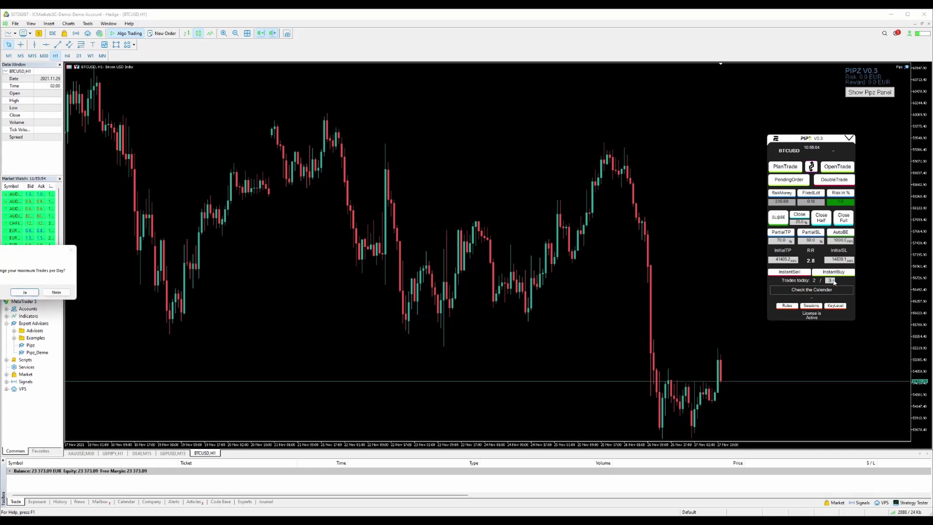
{"action": "left_click", "coordinate": [24, 292]}
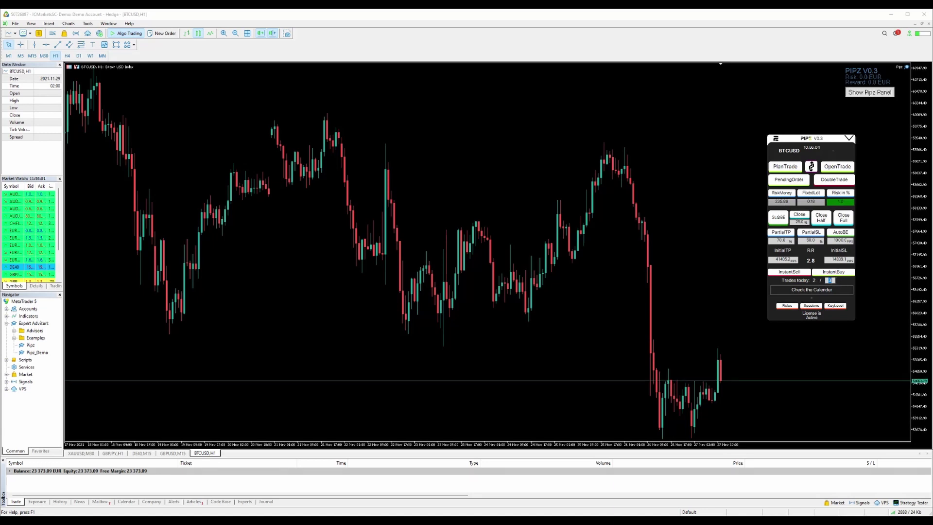
Open the economic calendar from the Pipz panel, examine the events for Nov 29, 2021, and close the calendar.
{"action": "left_click", "coordinate": [837, 292]}
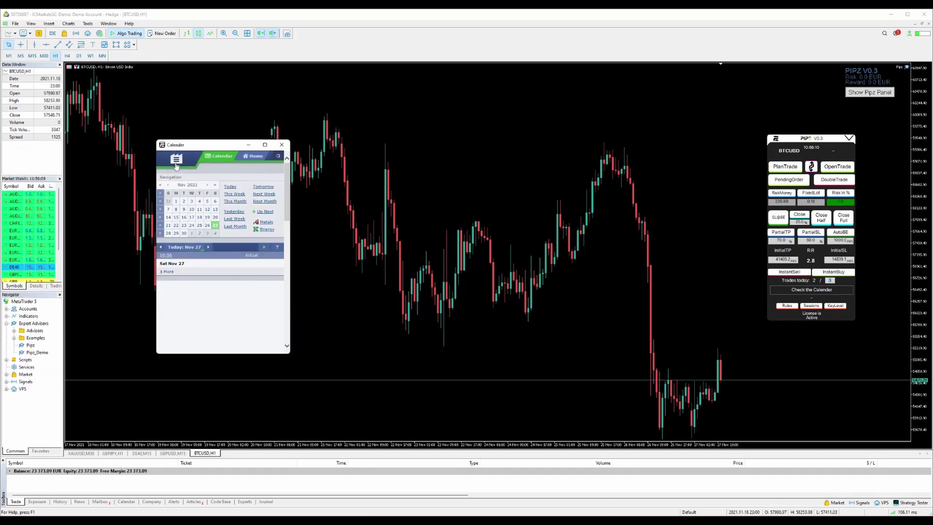
{"action": "left_click_drag", "start_coordinate": [213, 146], "coordinate": [234, 156]}
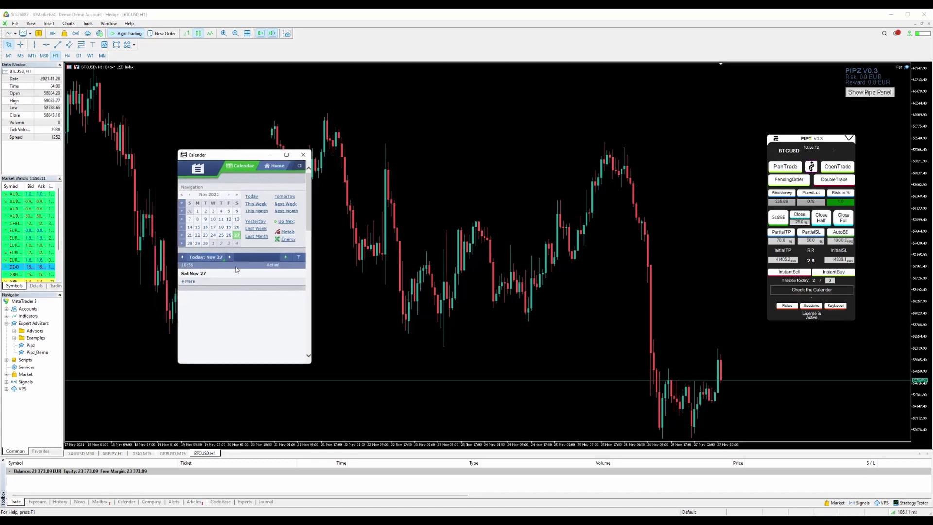
{"action": "left_click", "coordinate": [231, 260]}
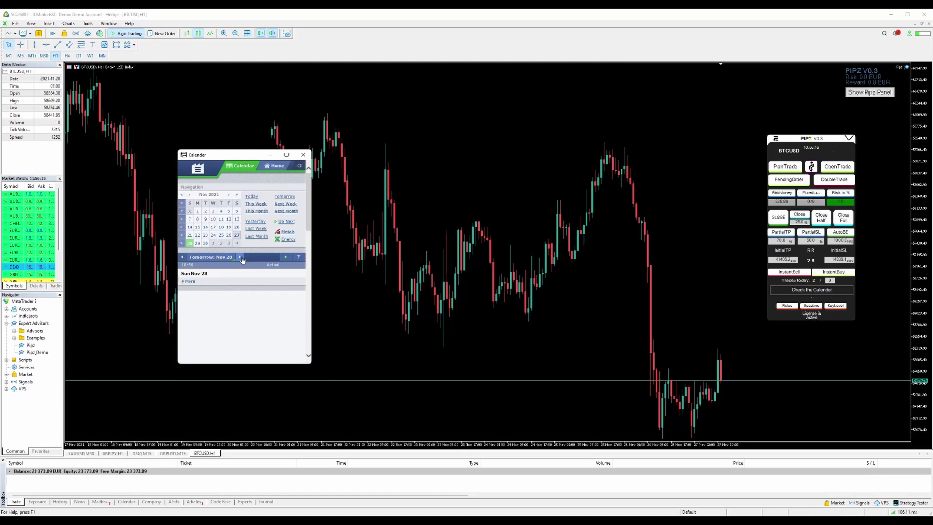
{"action": "left_click", "coordinate": [240, 257]}
{"action": "scroll", "coordinate": [248, 286], "scroll_direction": "down", "scroll_amount": 2}
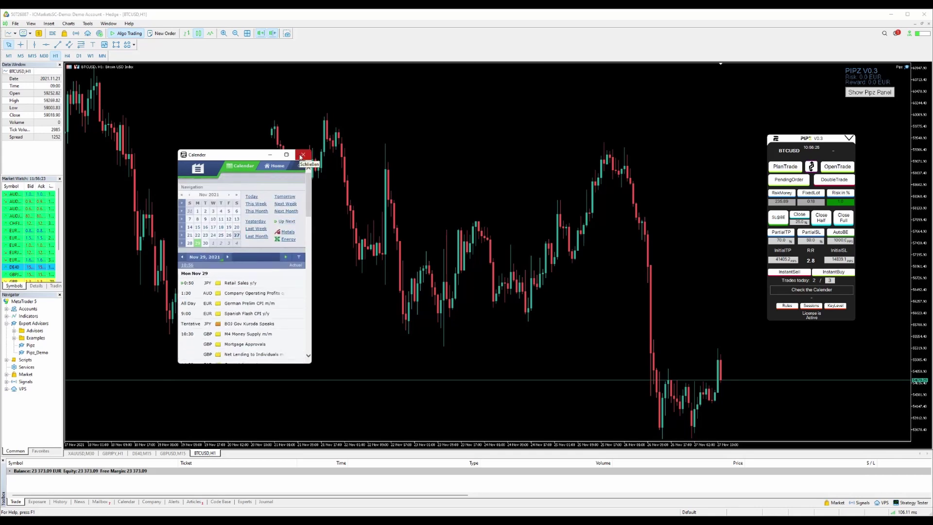
{"action": "left_click", "coordinate": [301, 155]}
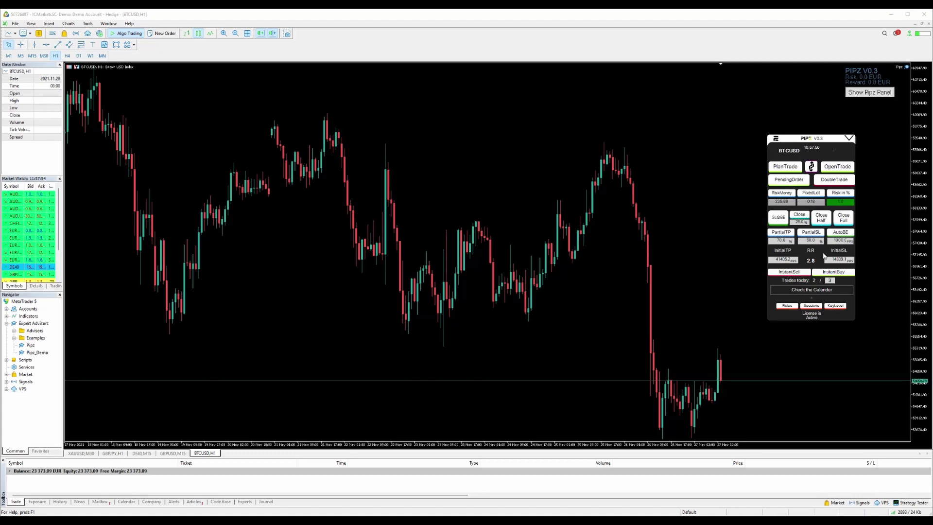
Open an instant BTCUSD sell trade sized by risk in percent and bring its stop-loss and take-profit lines into view.
{"action": "left_click", "coordinate": [840, 194]}
{"action": "left_click", "coordinate": [796, 273]}
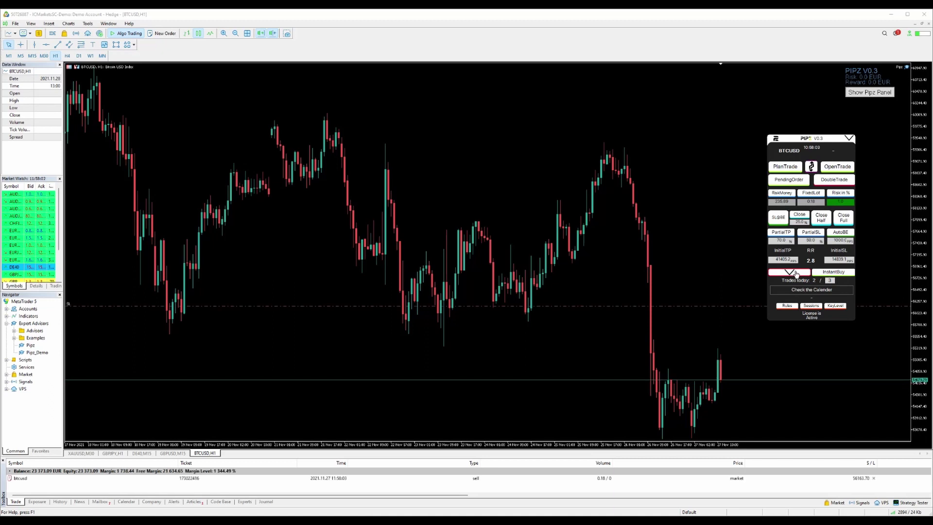
{"action": "left_click_drag", "start_coordinate": [926, 308], "coordinate": [564, 384]}
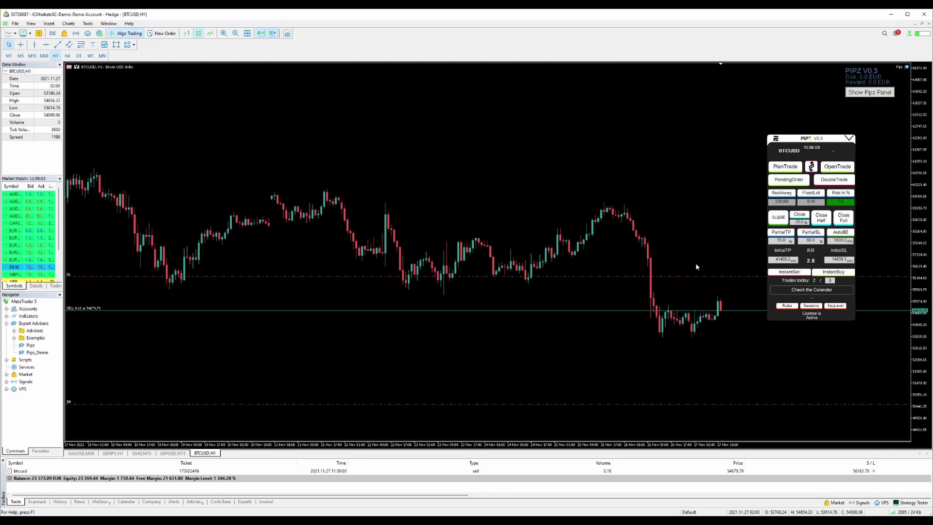
{"action": "right_click", "coordinate": [706, 214]}
{"action": "left_click", "coordinate": [652, 205]}
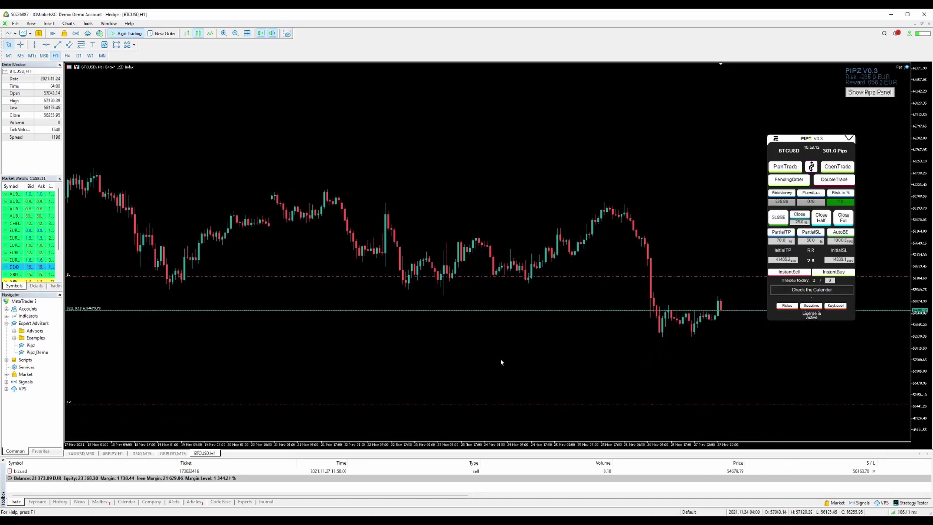
{"action": "scroll", "coordinate": [705, 344], "scroll_direction": "up", "scroll_amount": 2}
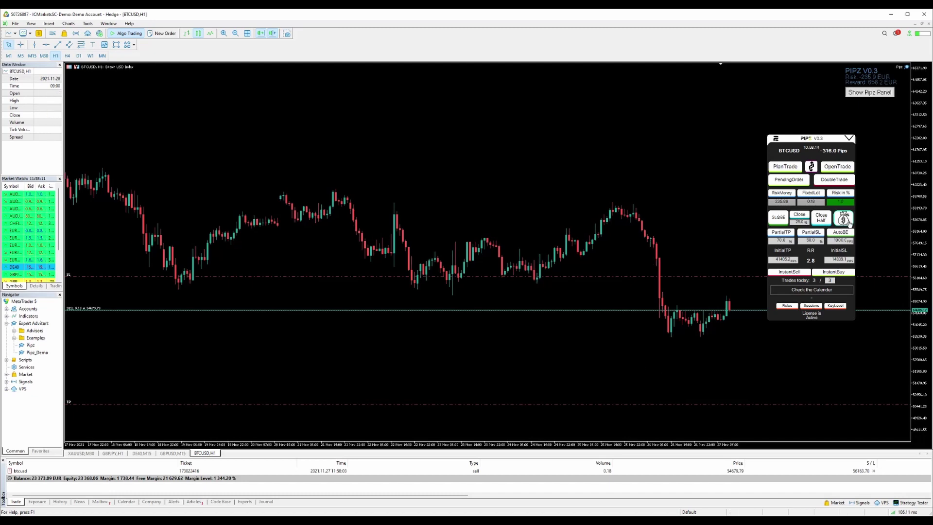
Open an instant BTCUSD buy trade, declining to close MetaTrader 5, and fully close both open trades.
{"action": "left_click", "coordinate": [842, 275]}
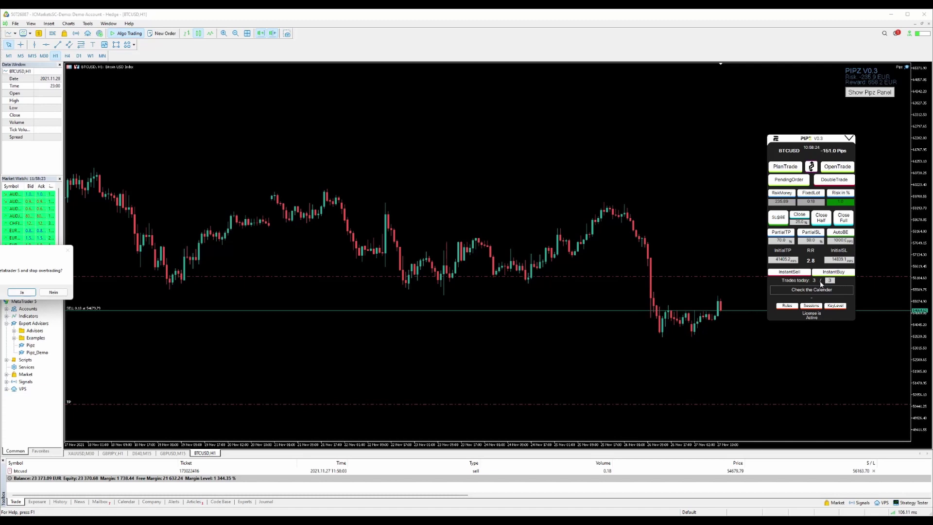
{"action": "left_click_drag", "start_coordinate": [19, 251], "coordinate": [493, 166]}
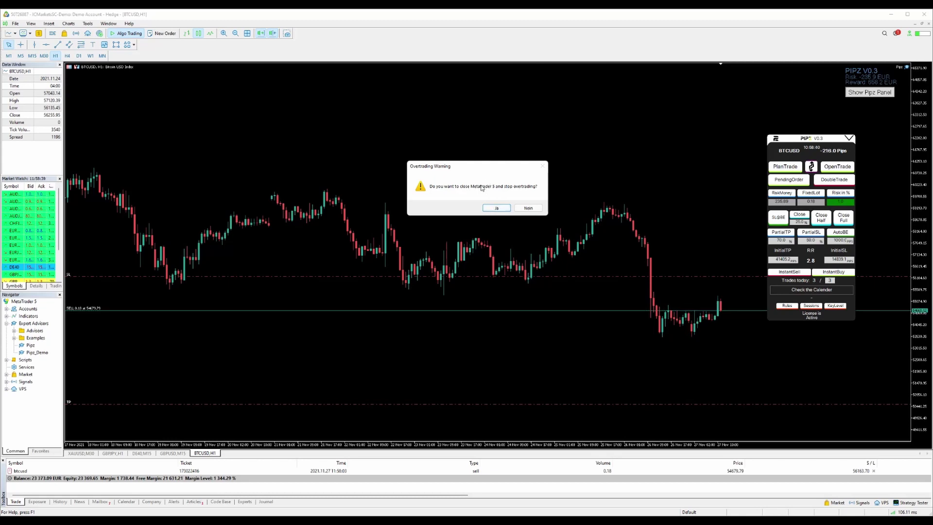
{"action": "left_click", "coordinate": [528, 208]}
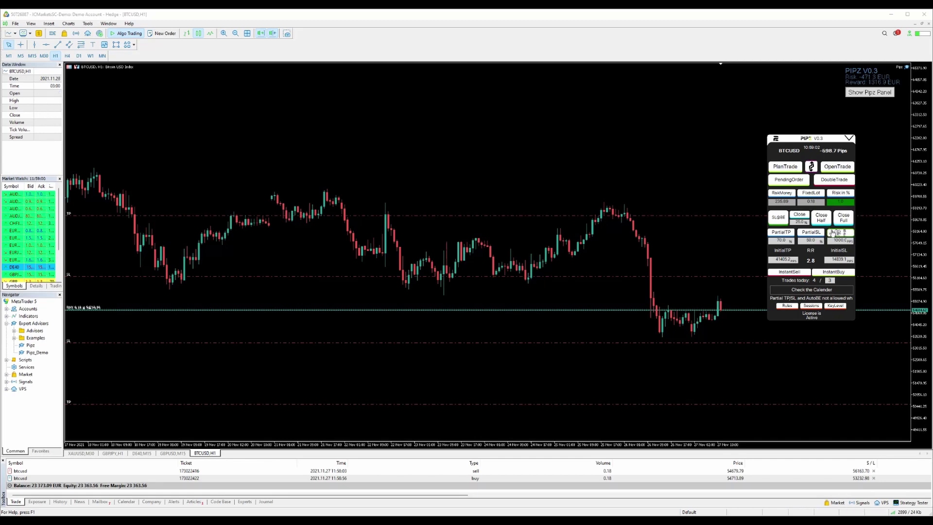
{"action": "left_click", "coordinate": [845, 220]}
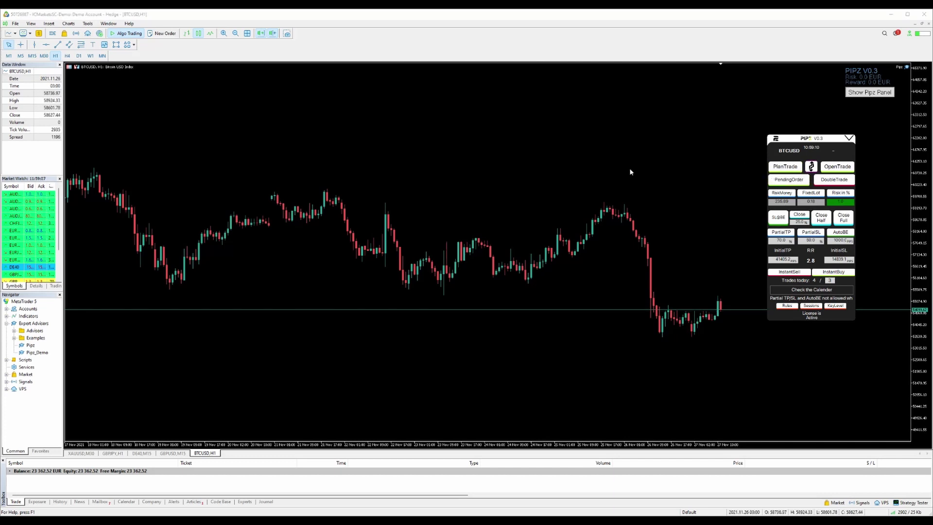
Plan a BTCUSD buy with the stop-loss at about 53369 and place it as a pending buy stop order at about 55252.
{"action": "left_click", "coordinate": [811, 167]}
{"action": "left_click_drag", "start_coordinate": [730, 345], "coordinate": [708, 340]}
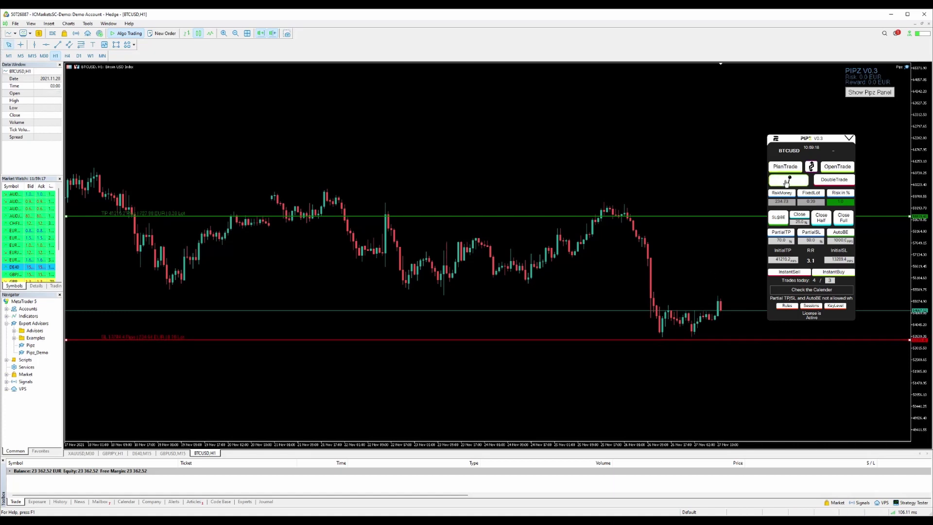
{"action": "left_click", "coordinate": [685, 298]}
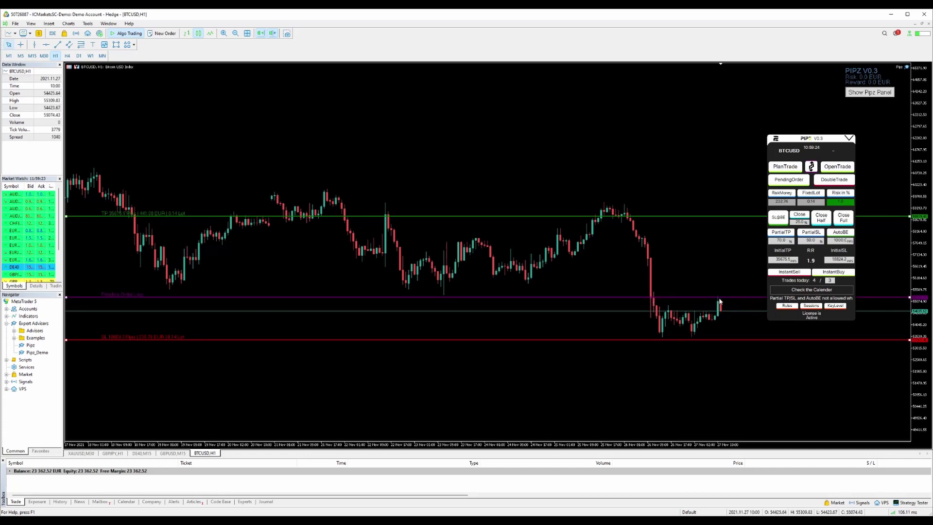
{"action": "left_click", "coordinate": [775, 184]}
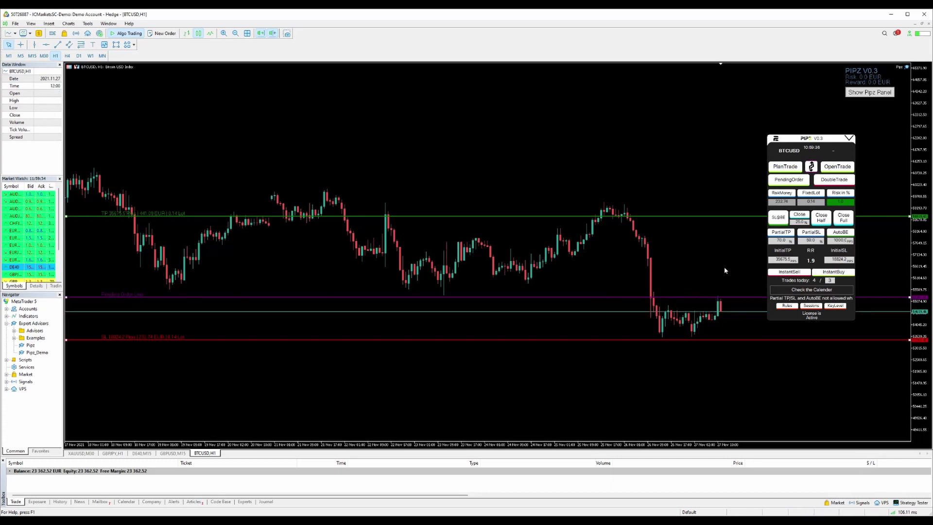
{"action": "left_click", "coordinate": [850, 167]}
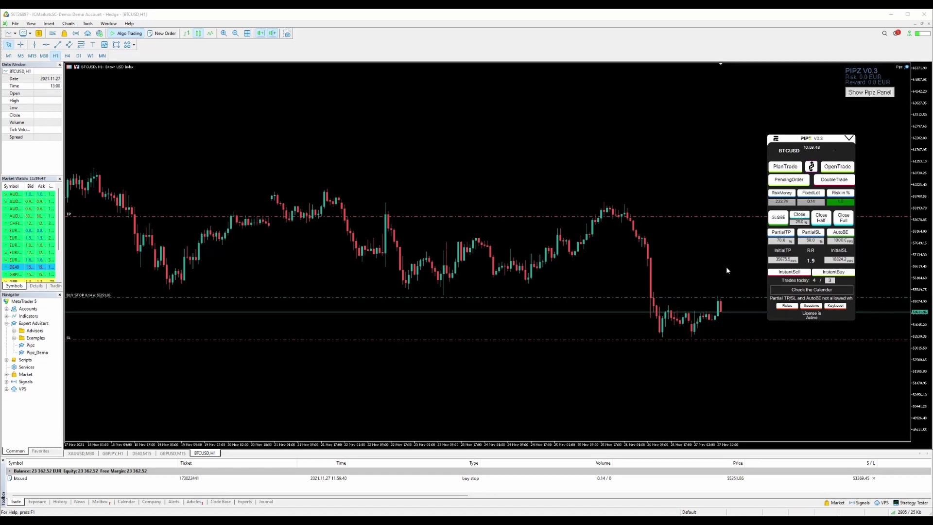
Add three partial take-profit lines, each closing 70 %, between the buy stop entry and its take-profit.
{"action": "left_click", "coordinate": [781, 234]}
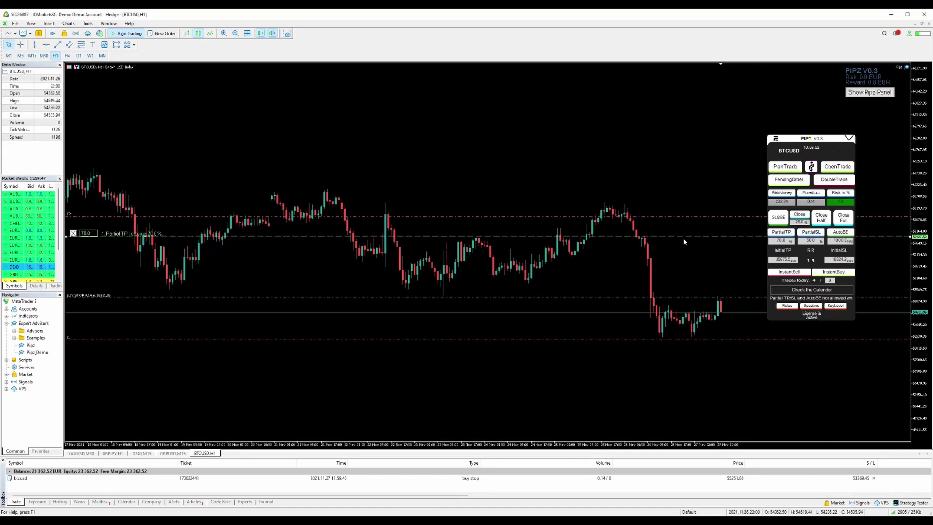
{"action": "left_click", "coordinate": [779, 232]}
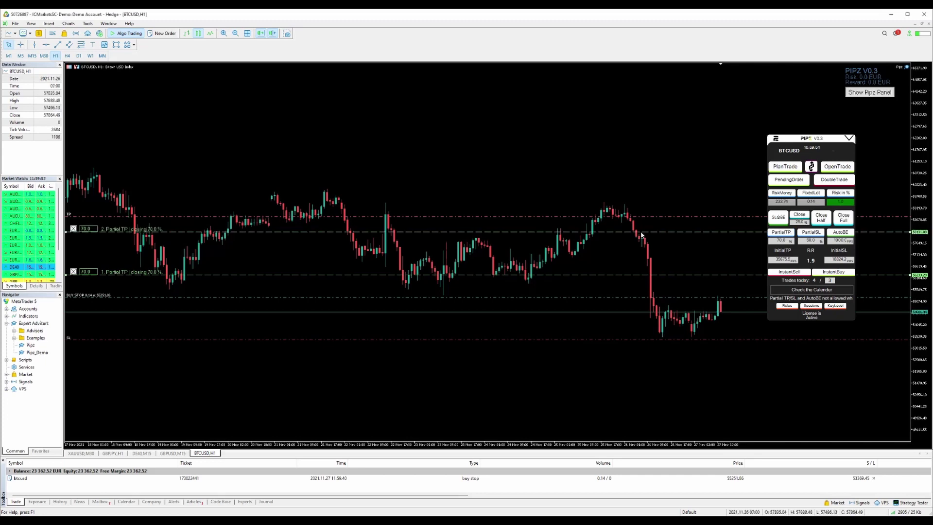
{"action": "left_click", "coordinate": [780, 232]}
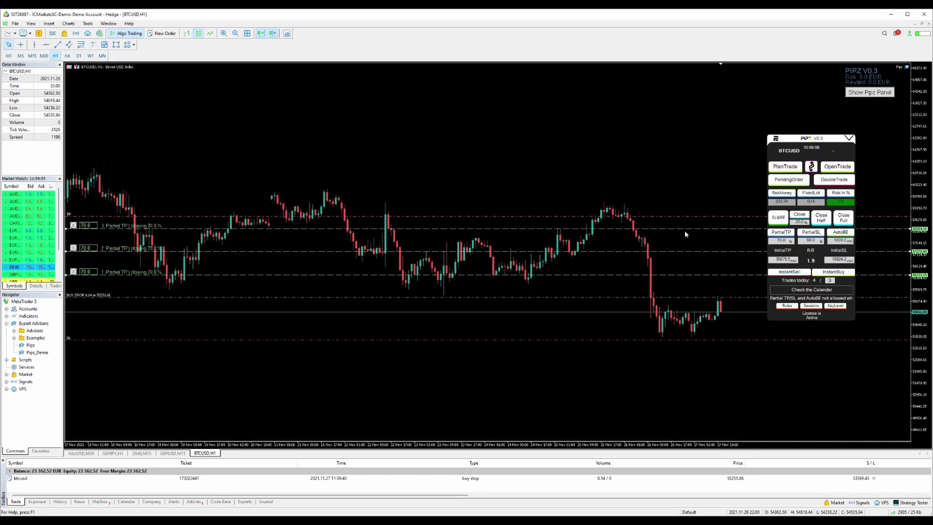
Add a partial stop-loss line closing 50 % to the pending order and move the Pipz panel over the latest candles.
{"action": "left_click", "coordinate": [811, 232]}
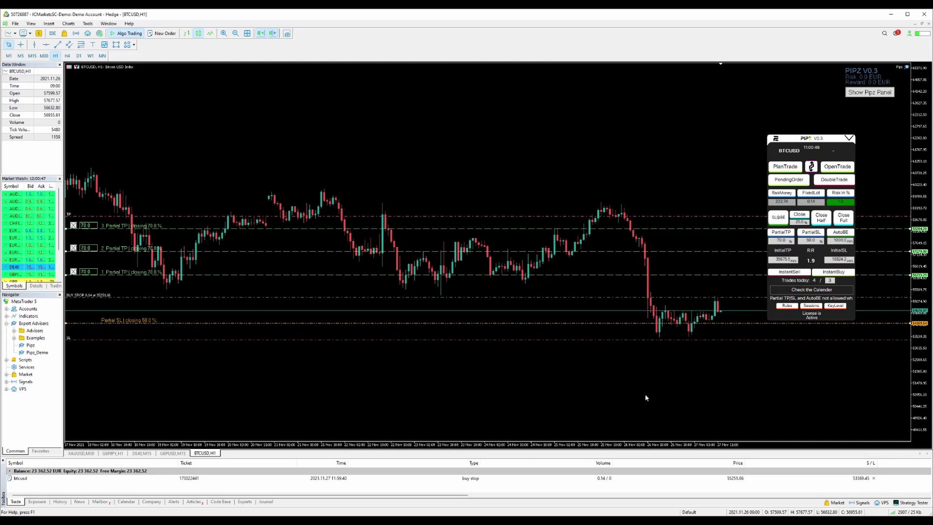
{"action": "left_click_drag", "start_coordinate": [794, 140], "coordinate": [718, 198]}
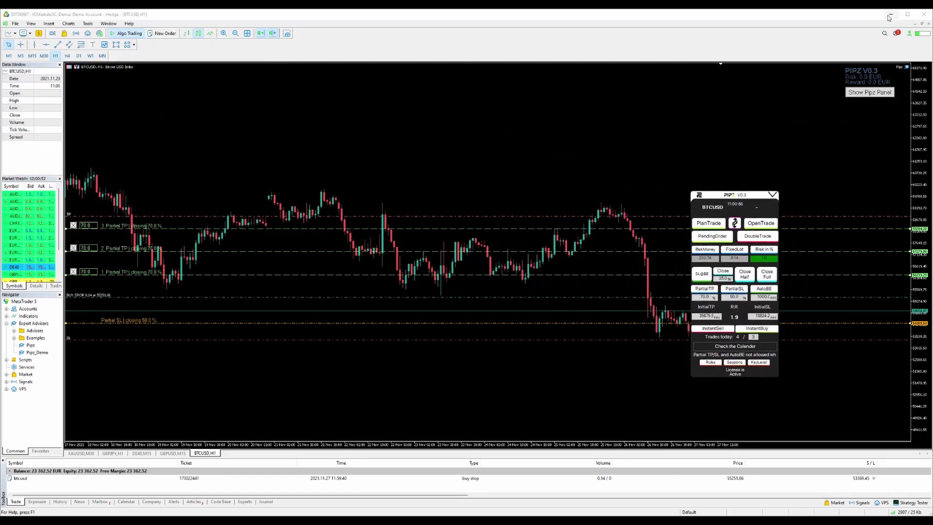